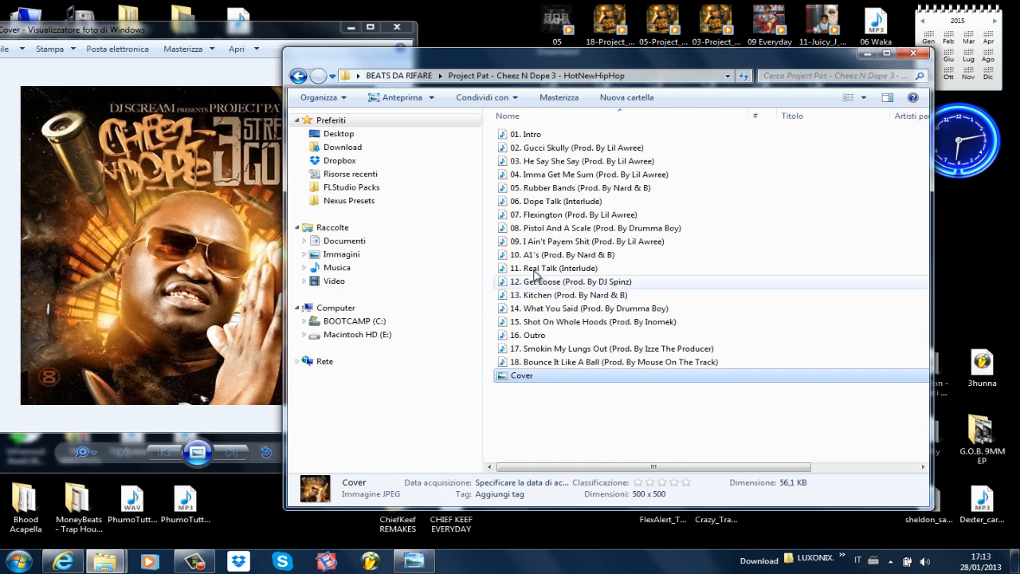
# Step: Play an early part of the track 05. Rubber Bands (Prod. By Nard & B) and close the open windows
pyautogui.doubleClick(576, 189)
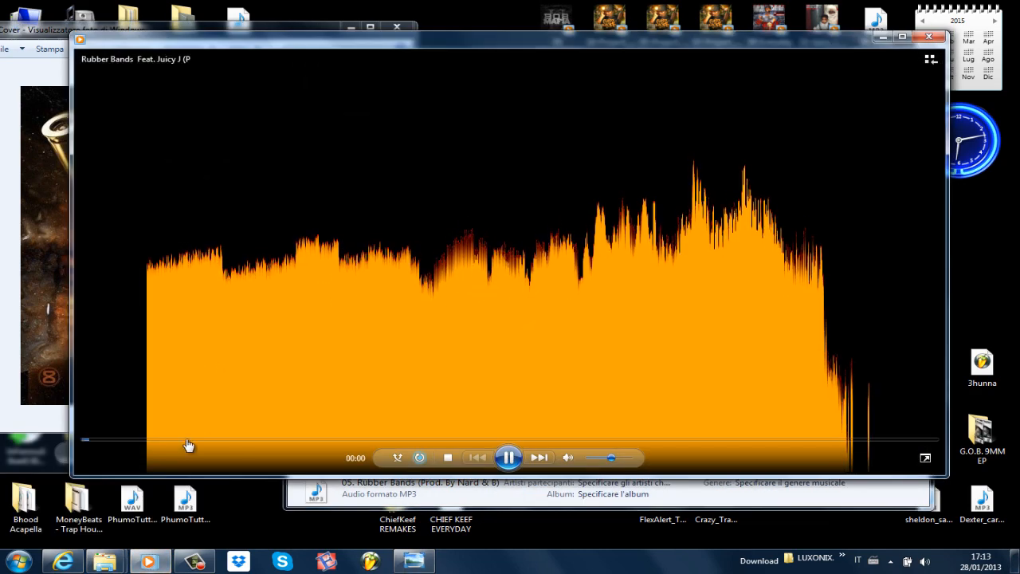
pyautogui.click(172, 441)
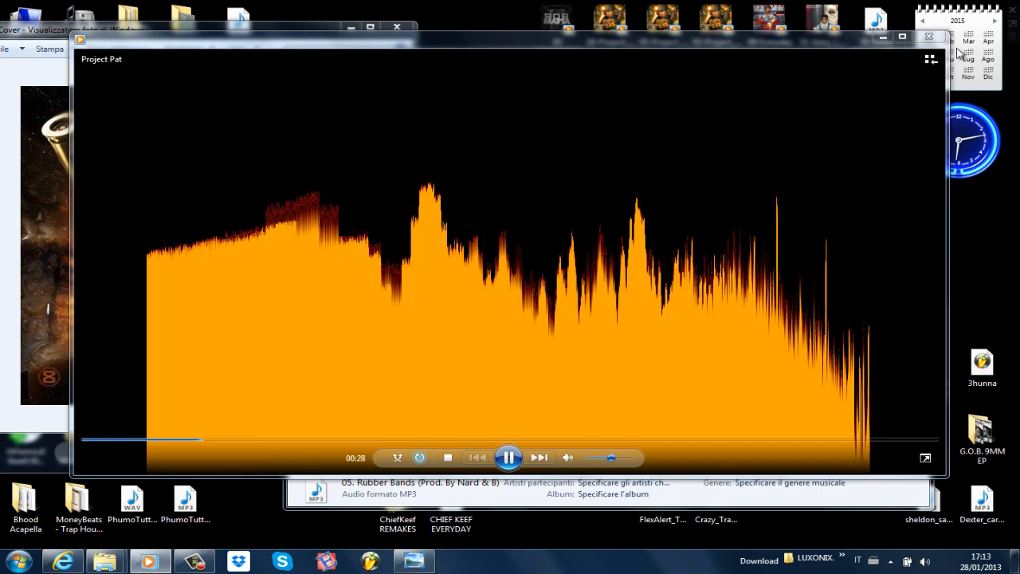
pyautogui.click(931, 39)
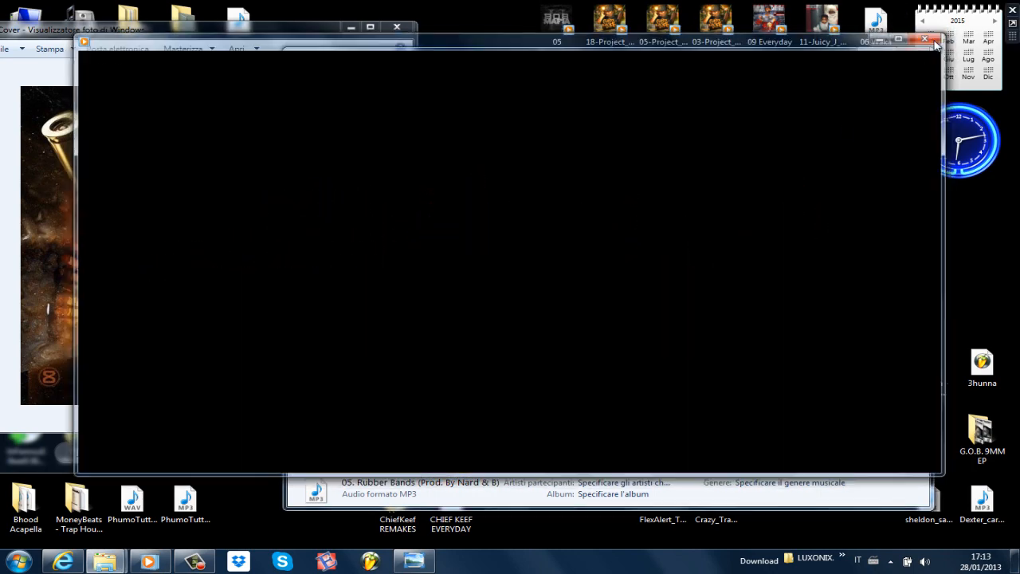
pyautogui.click(912, 53)
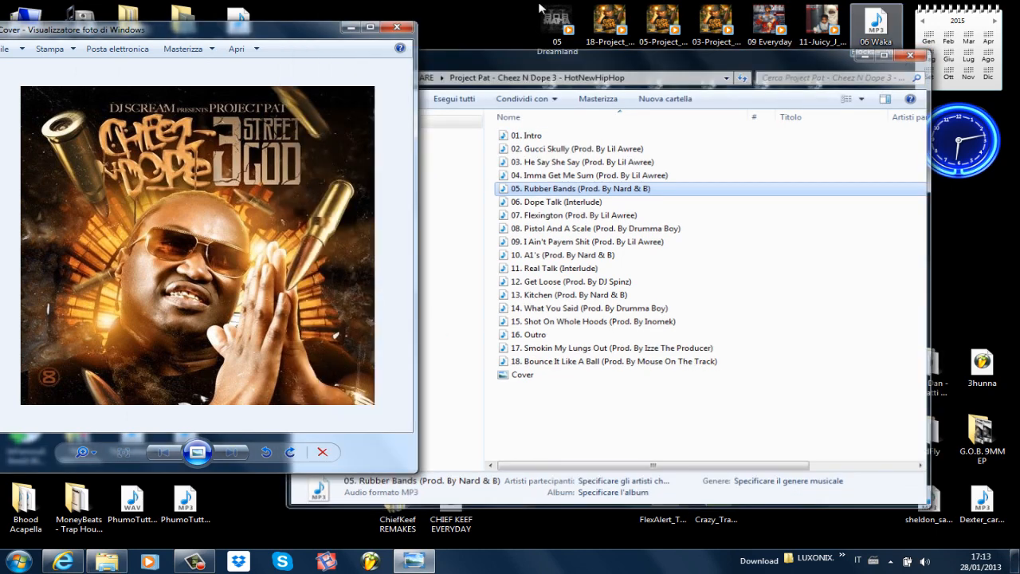
pyautogui.click(388, 28)
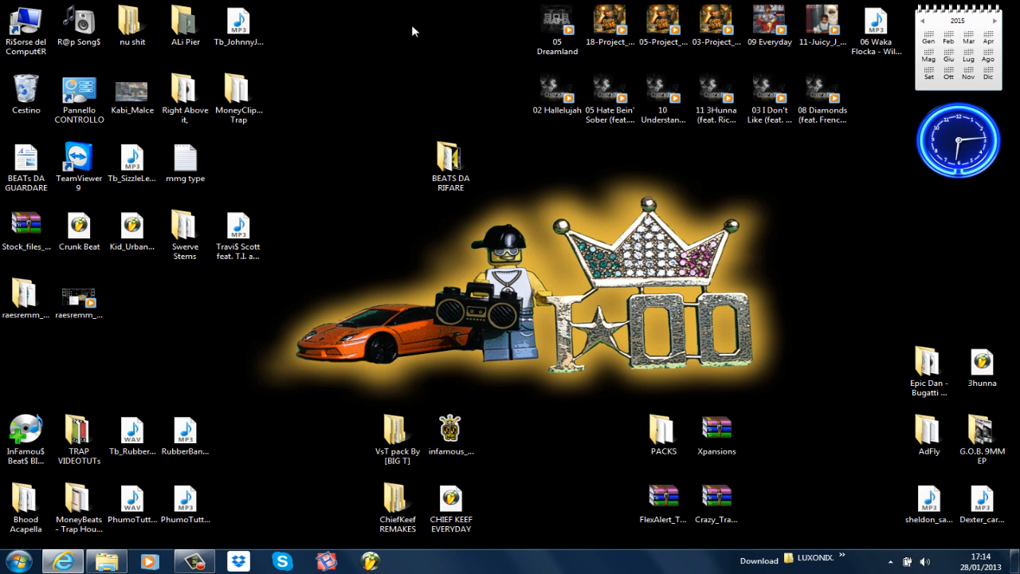
# Step: Open the recent project TB_ProjPat_RubberBands in FL Studio and fit the whole arrangement into the playlist view
pyautogui.rightClick(378, 560)
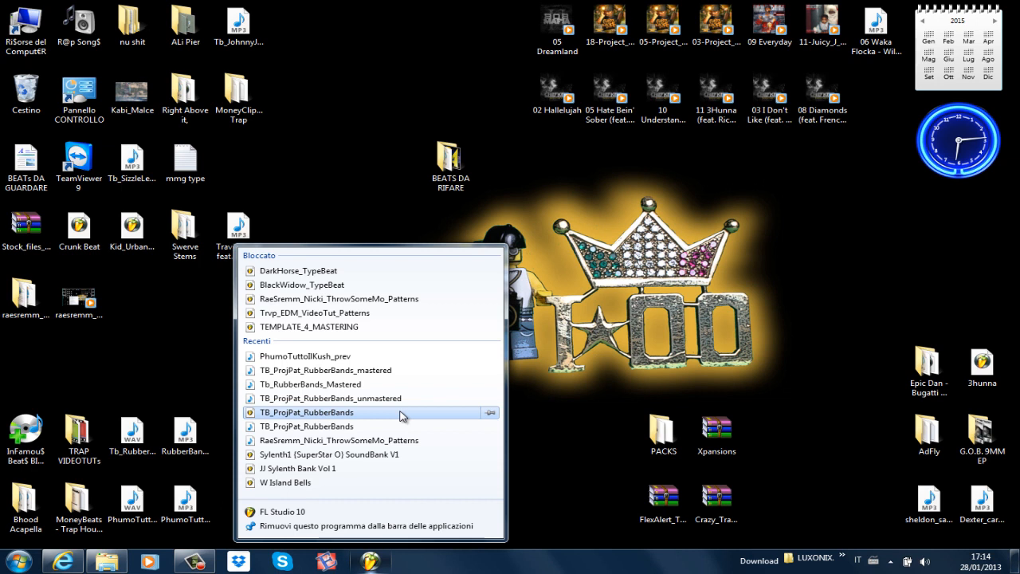
pyautogui.click(328, 415)
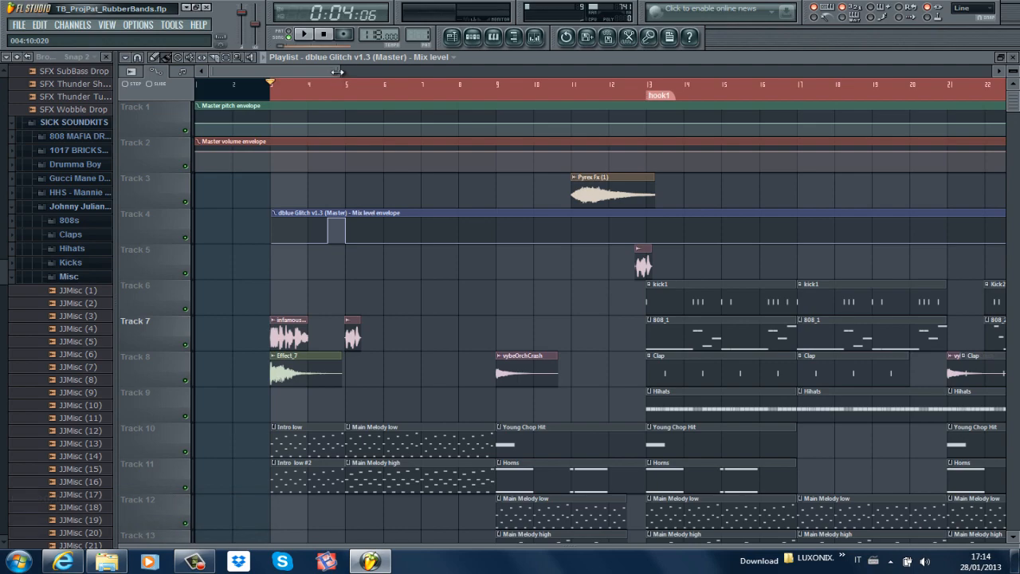
pyautogui.moveTo(338, 72); pyautogui.dragTo(884, 72)
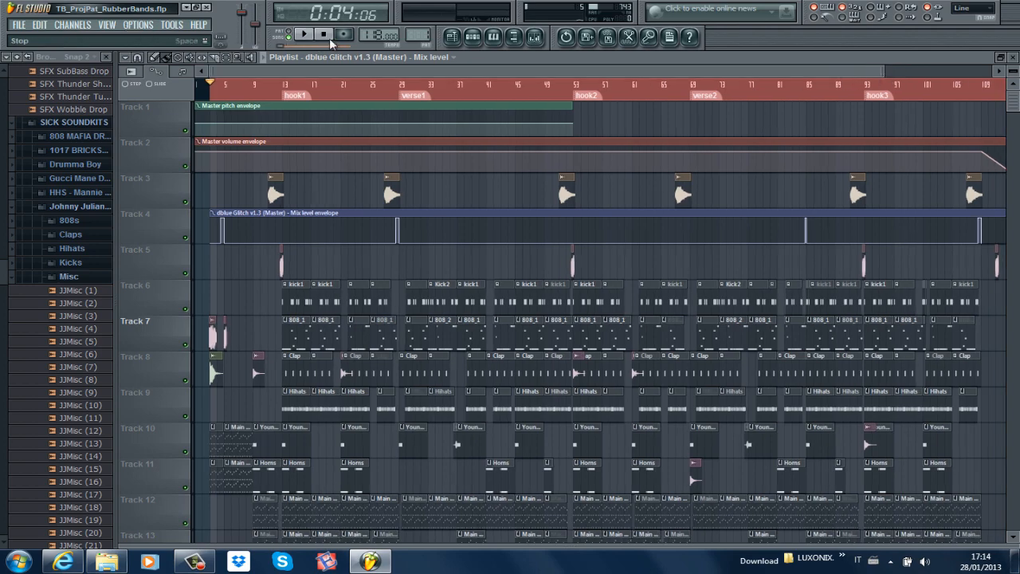
pyautogui.moveTo(1014, 72); pyautogui.dragTo(919, 81)
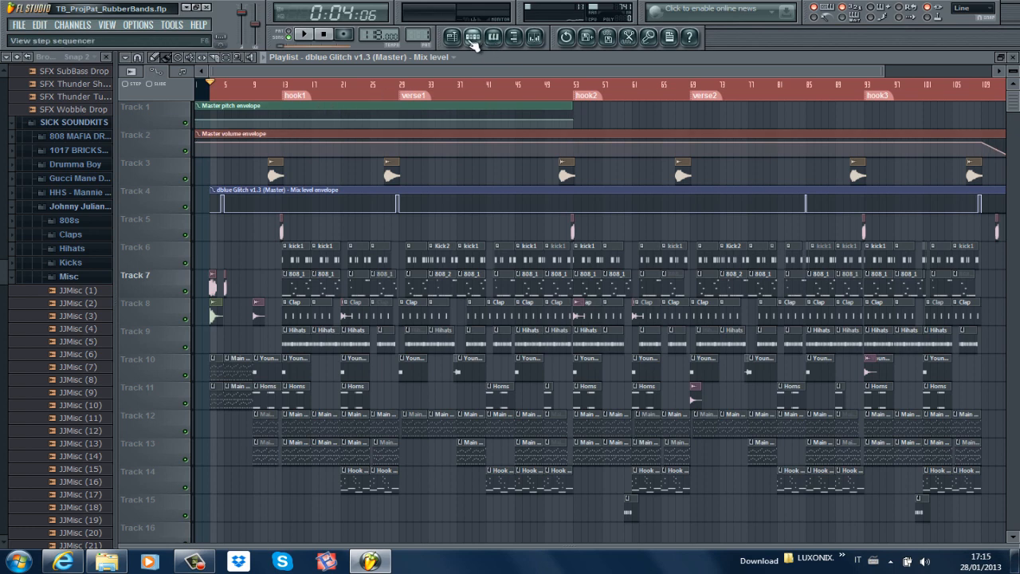
pyautogui.click(208, 563)
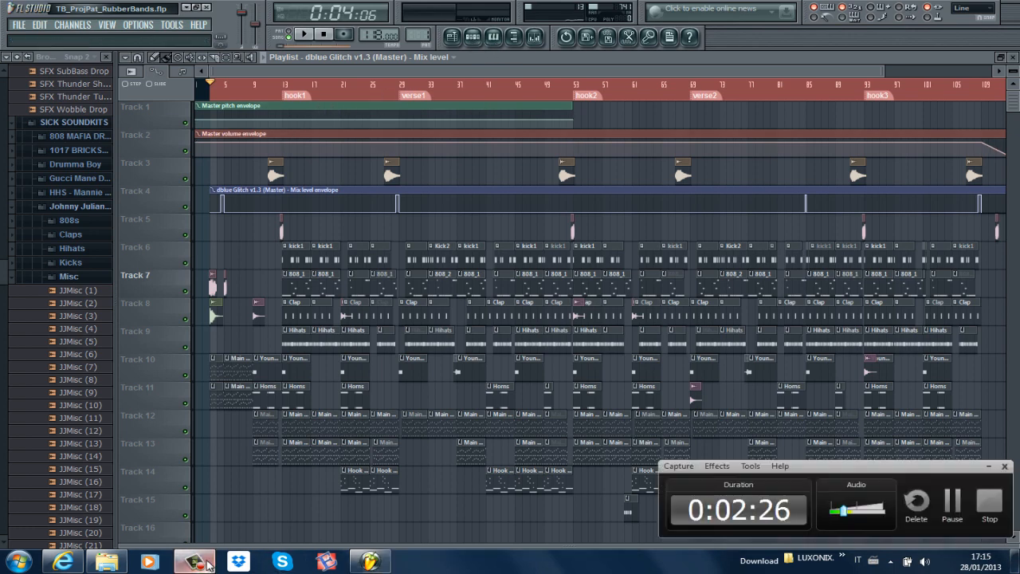
pyautogui.click(207, 563)
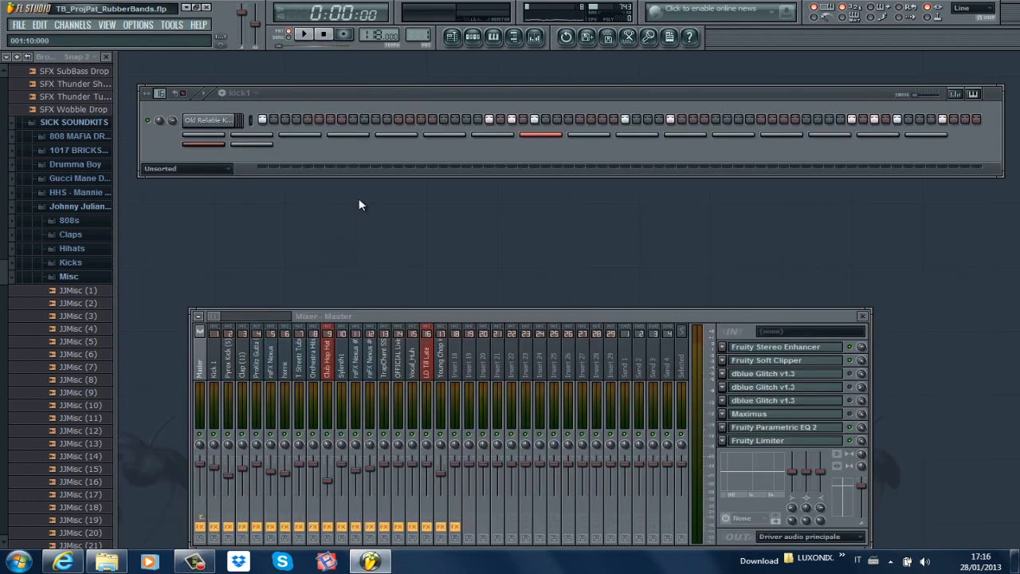
# Step: Select the Old Reliable Kick channel with its mixer track and play the kick1 pattern, moving the mixer closer to the step sequencer
pyautogui.click(230, 121)
pyautogui.click(226, 120)
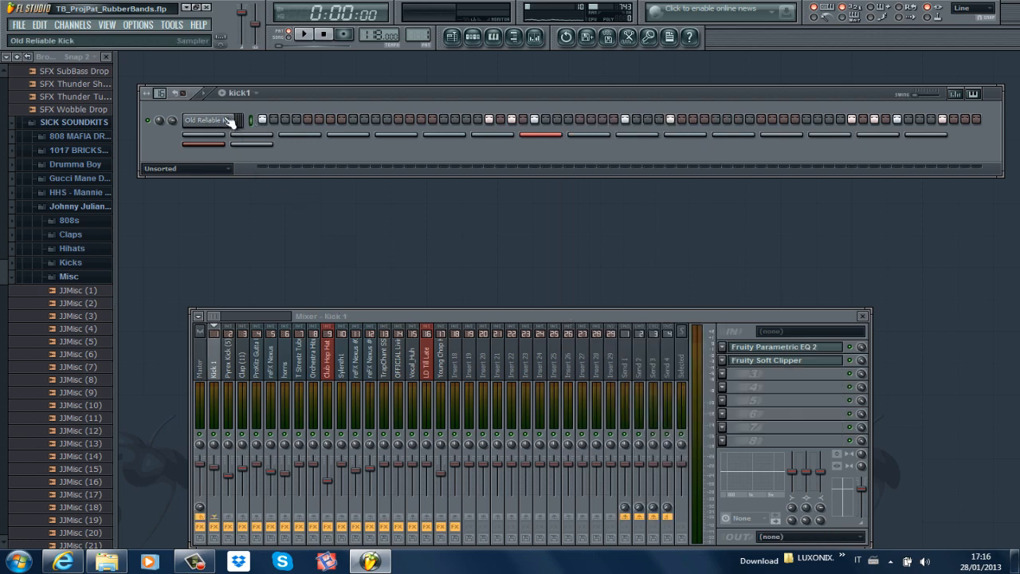
pyautogui.press('space')
pyautogui.moveTo(474, 320); pyautogui.dragTo(475, 234)
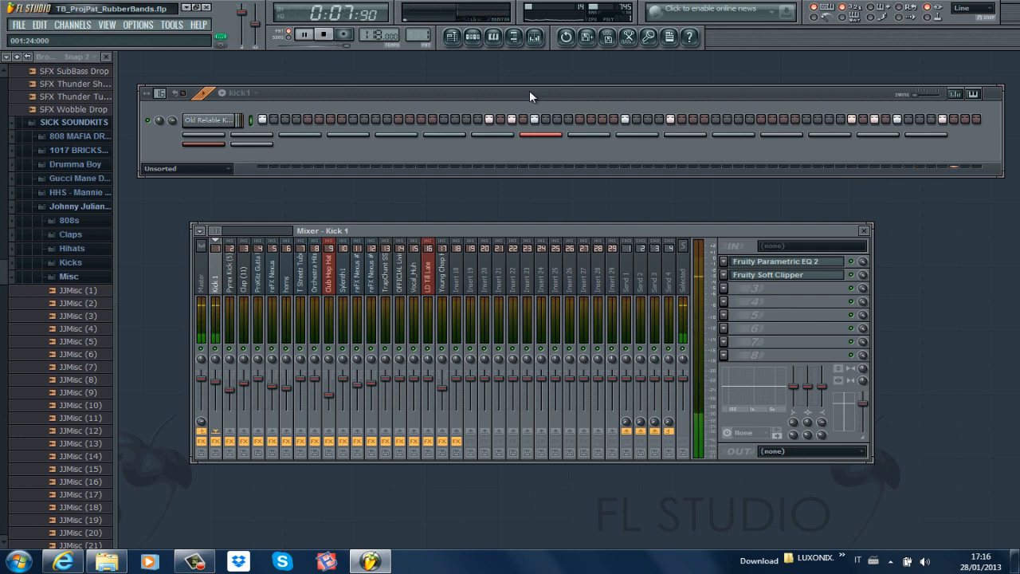
pyautogui.press('space')
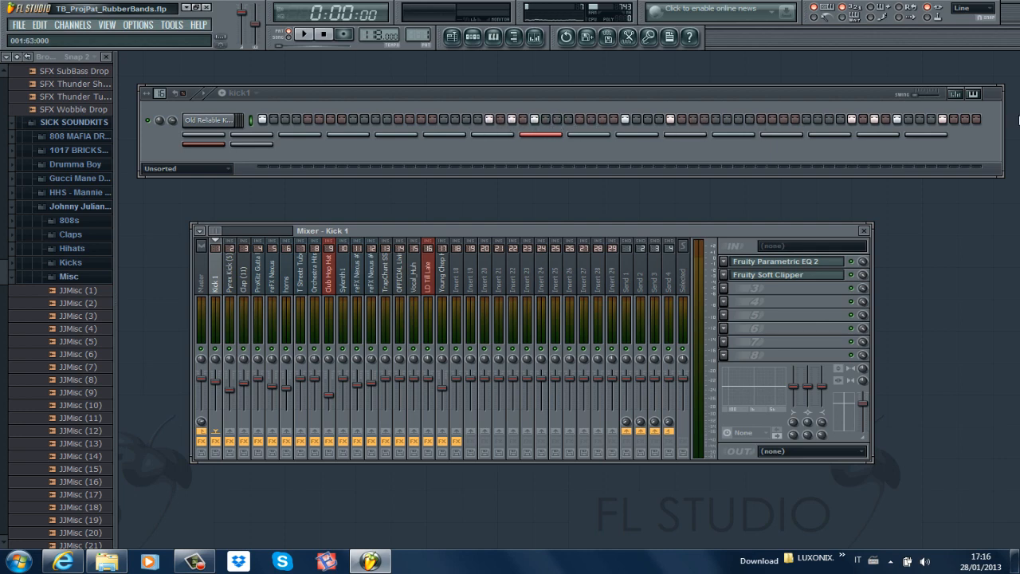
pyautogui.click(326, 98)
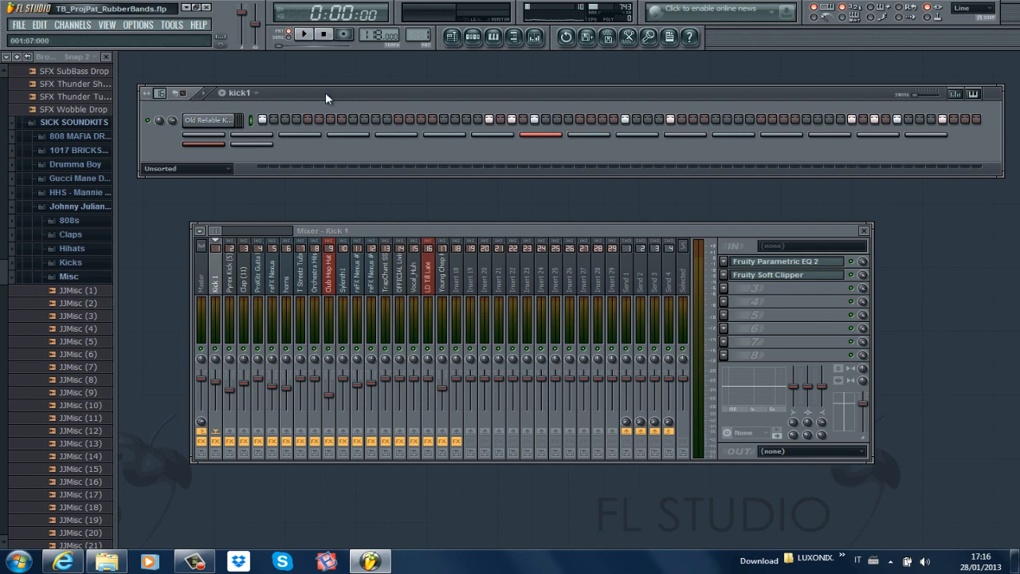
# Step: Examine the Fruity Parametric EQ 2 bands on the Kick 1 mixer track while playing the kick pattern
pyautogui.click(797, 268)
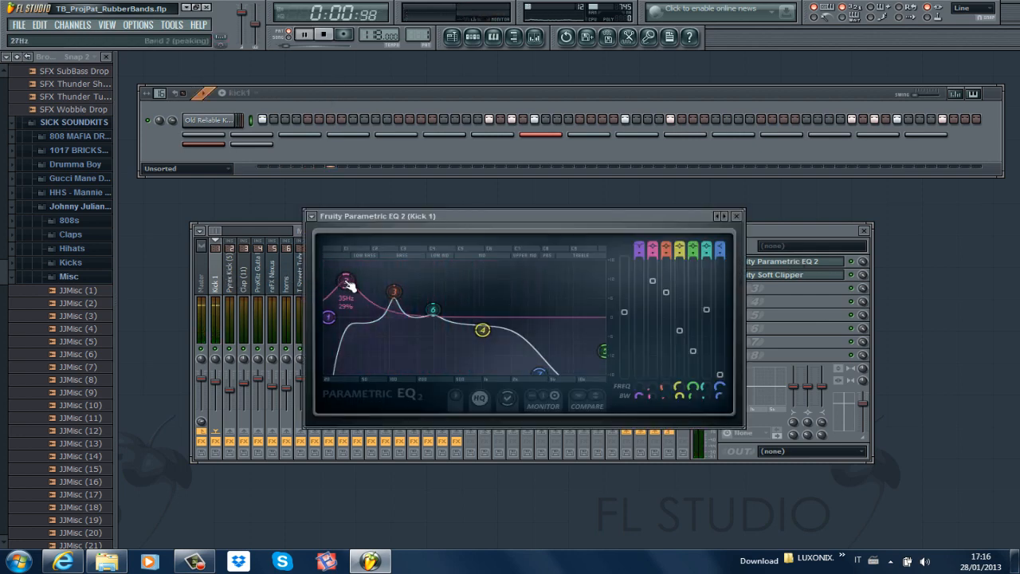
pyautogui.press('space')
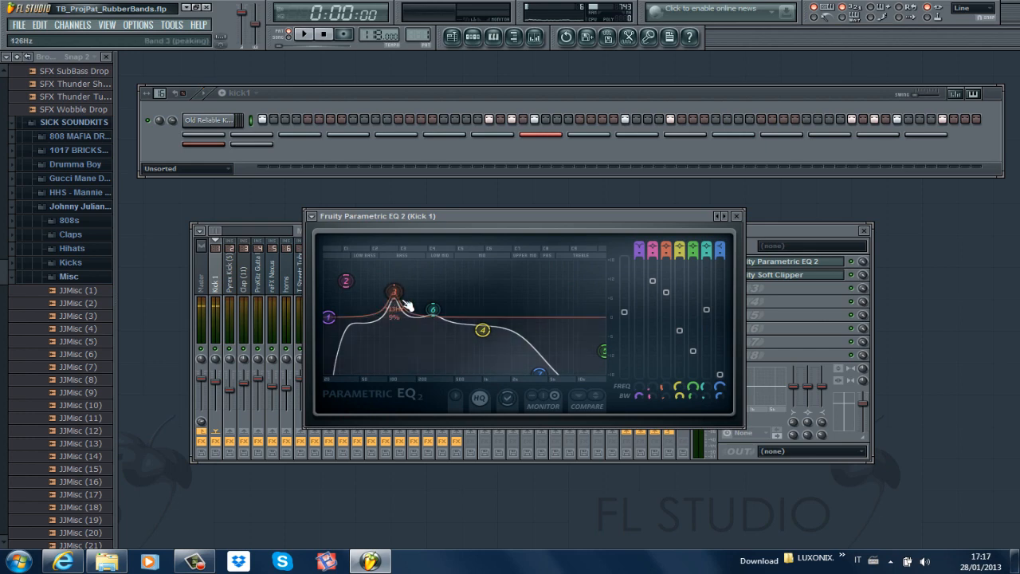
pyautogui.press('space')
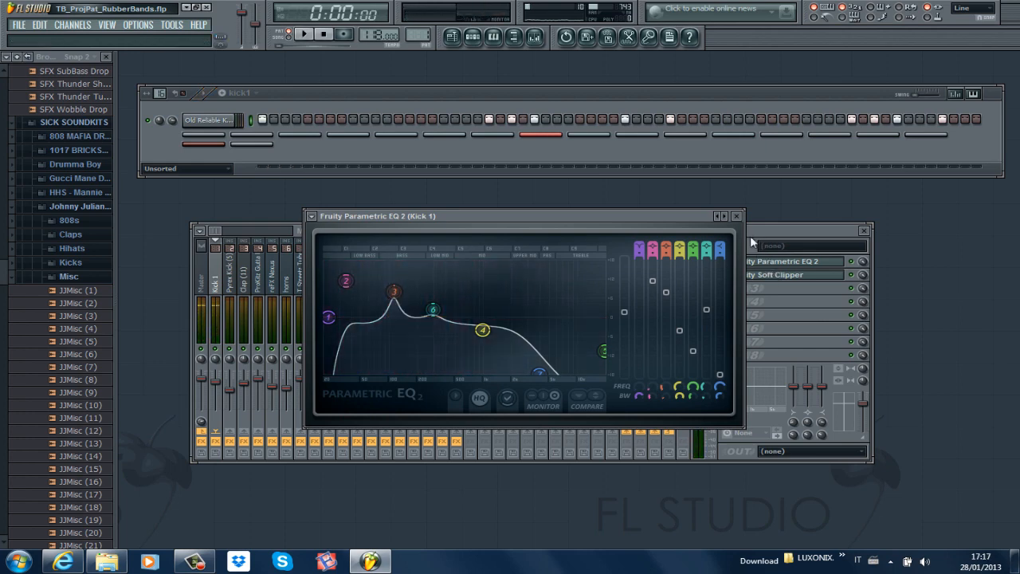
pyautogui.click(737, 216)
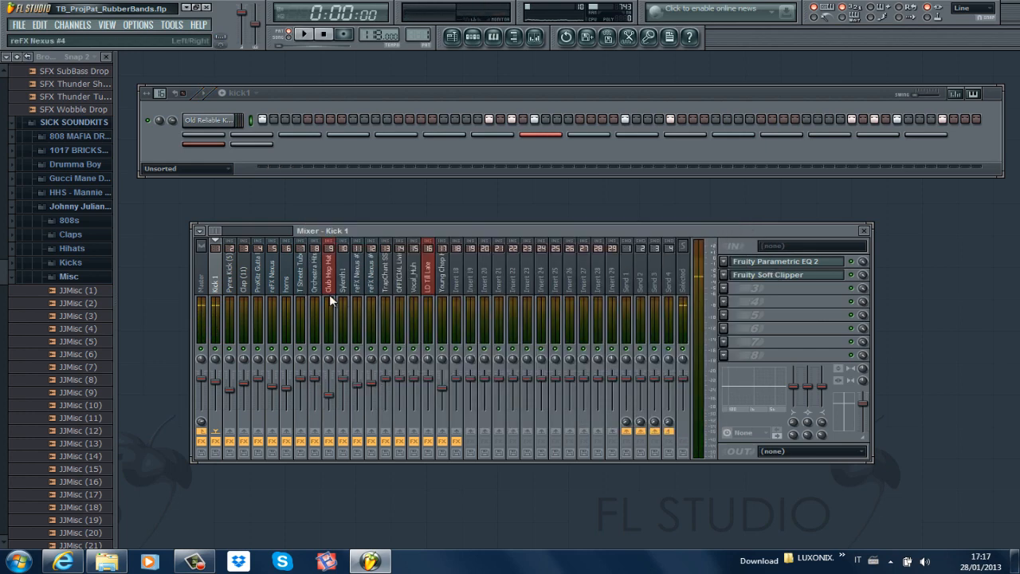
# Step: Switch to the 808_1 pattern with the Pyrex Kick (5) mixer track selected, and review and play the RoZe Trap 808 notes in the piano roll
pyautogui.click(235, 277)
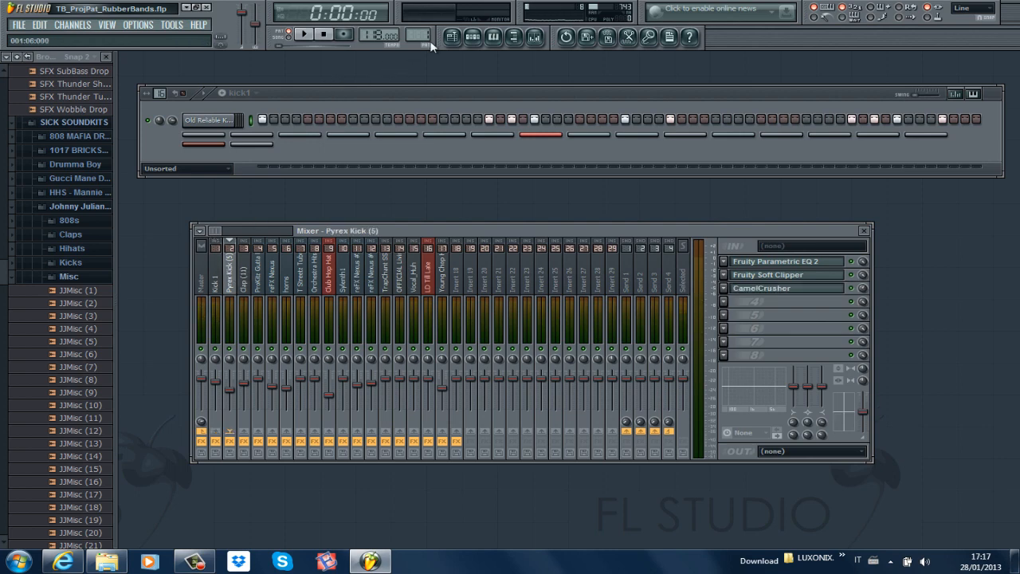
pyautogui.scroll(1, 422, 32)
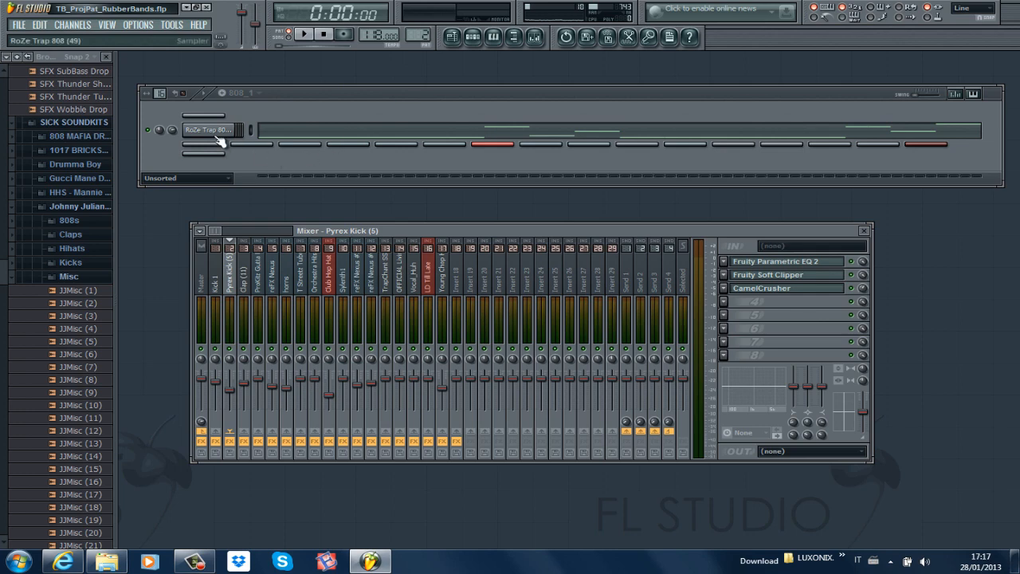
pyautogui.click(322, 130)
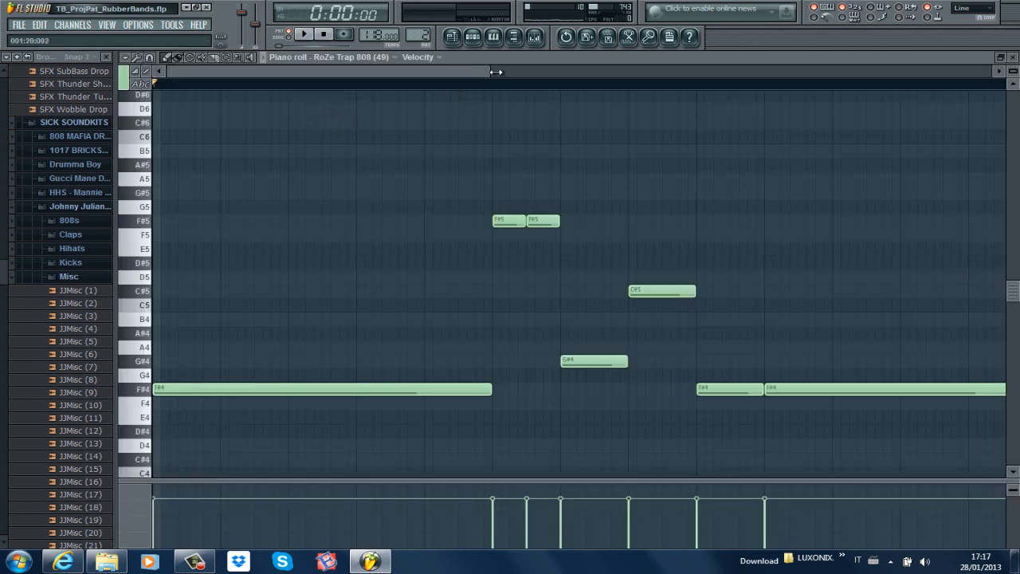
pyautogui.moveTo(496, 71); pyautogui.dragTo(579, 72)
pyautogui.press('space')
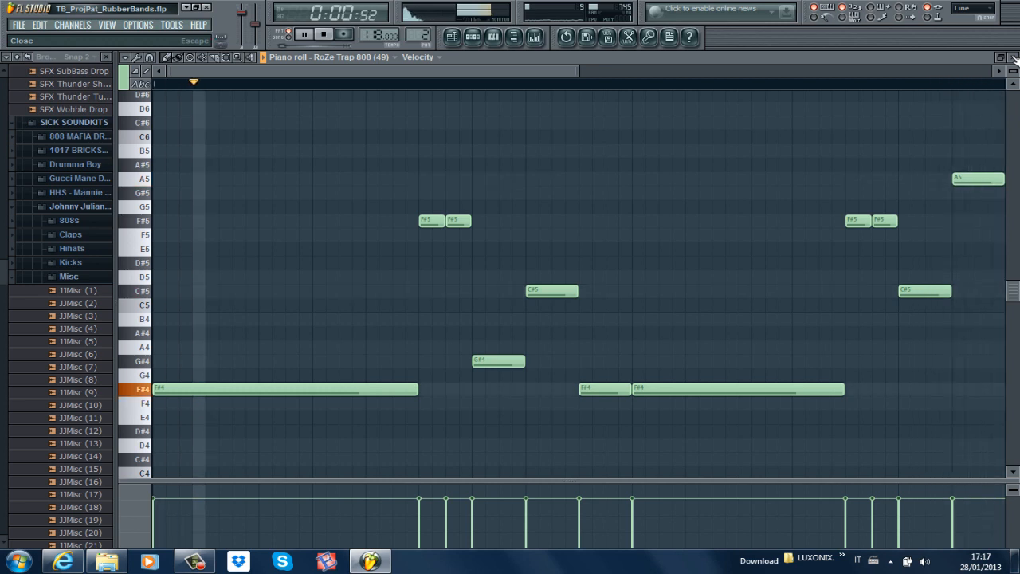
pyautogui.press('space')
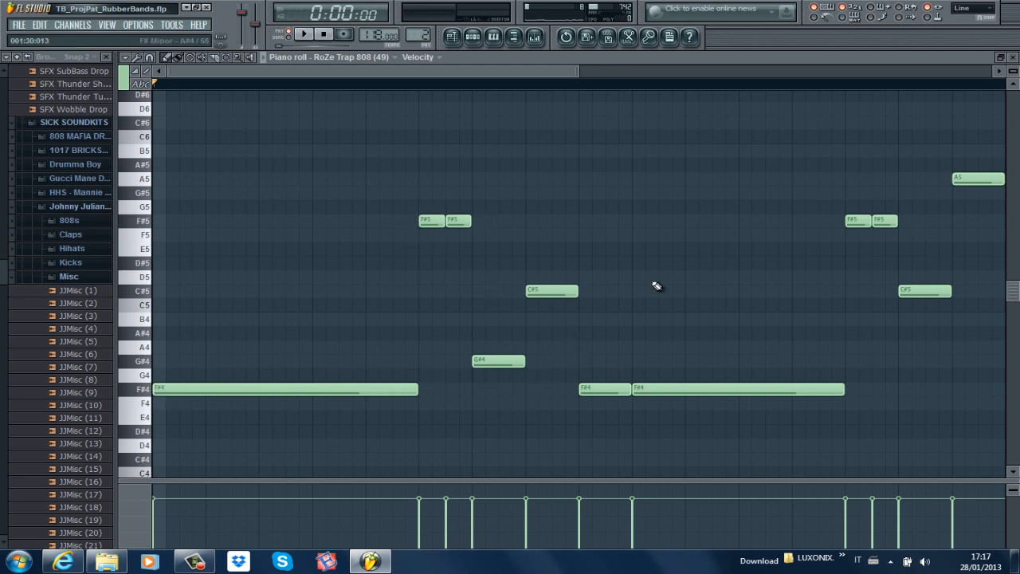
pyautogui.moveTo(576, 71); pyautogui.dragTo(643, 71)
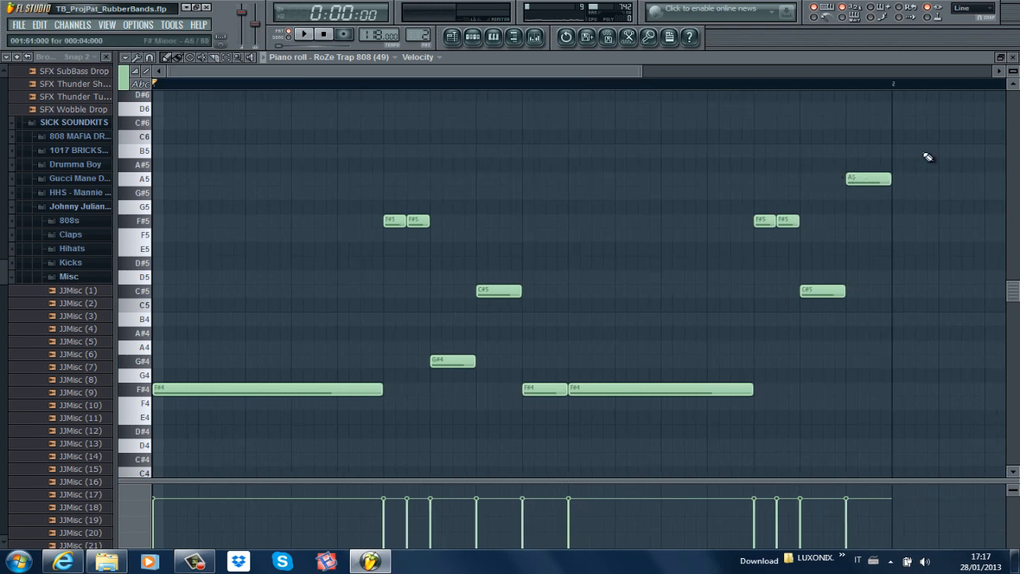
pyautogui.click(1014, 57)
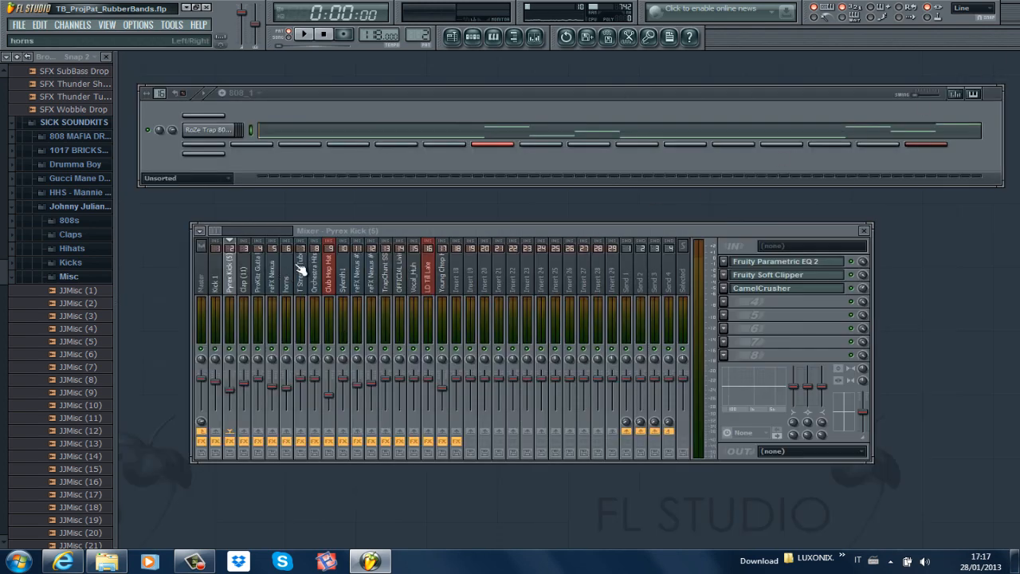
# Step: Inspect the CamelCrusher settings on the Pyrex Kick (5) track and compare the 808 with the effect bypassed and enabled
pyautogui.click(811, 290)
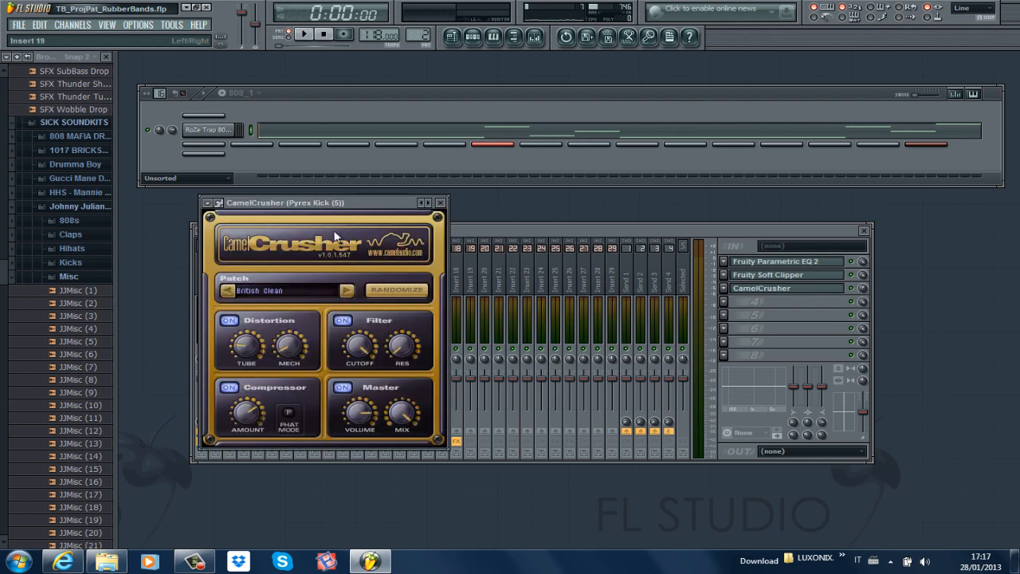
pyautogui.click(440, 202)
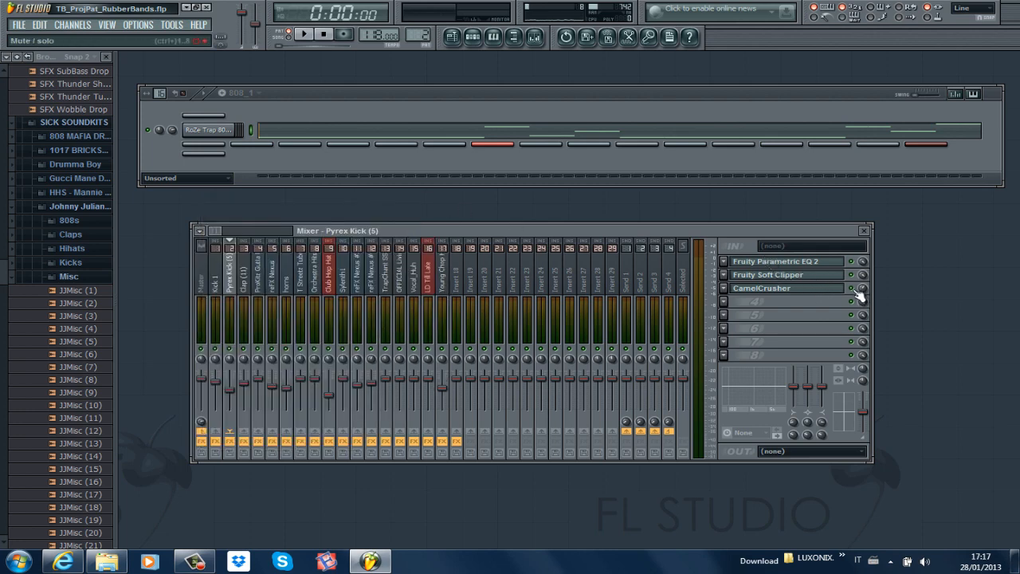
pyautogui.press('space')
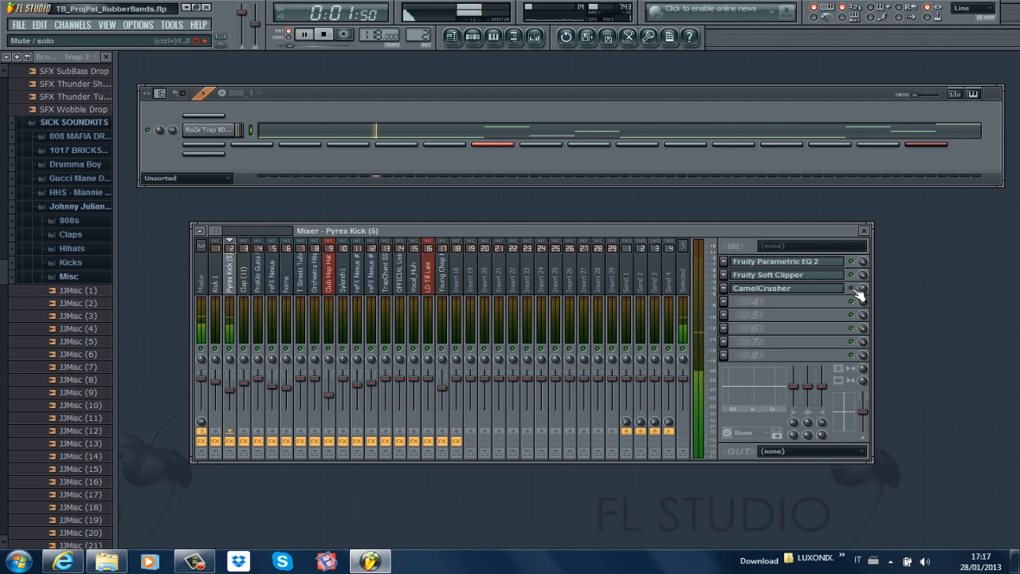
pyautogui.press('space')
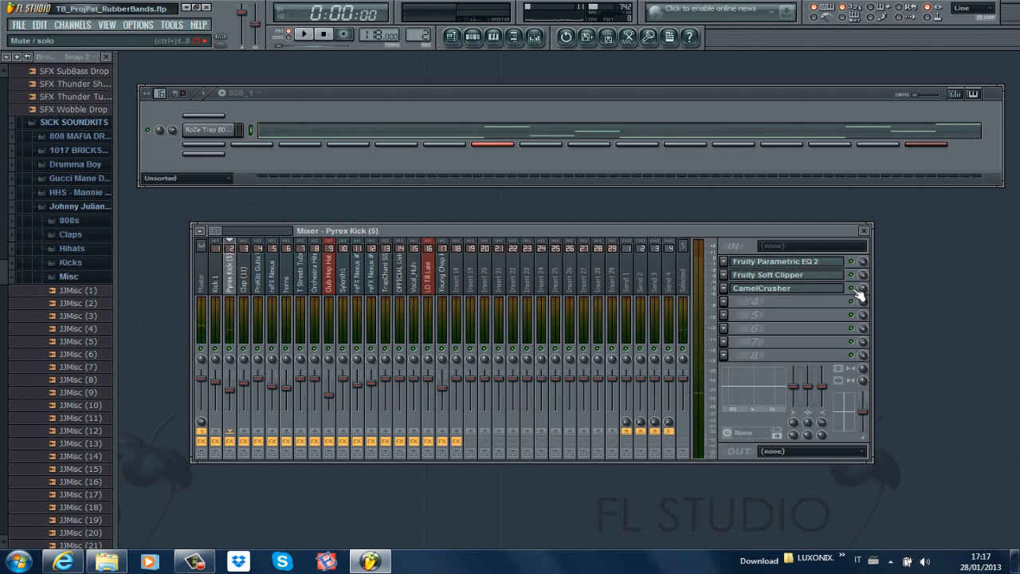
pyautogui.press('space')
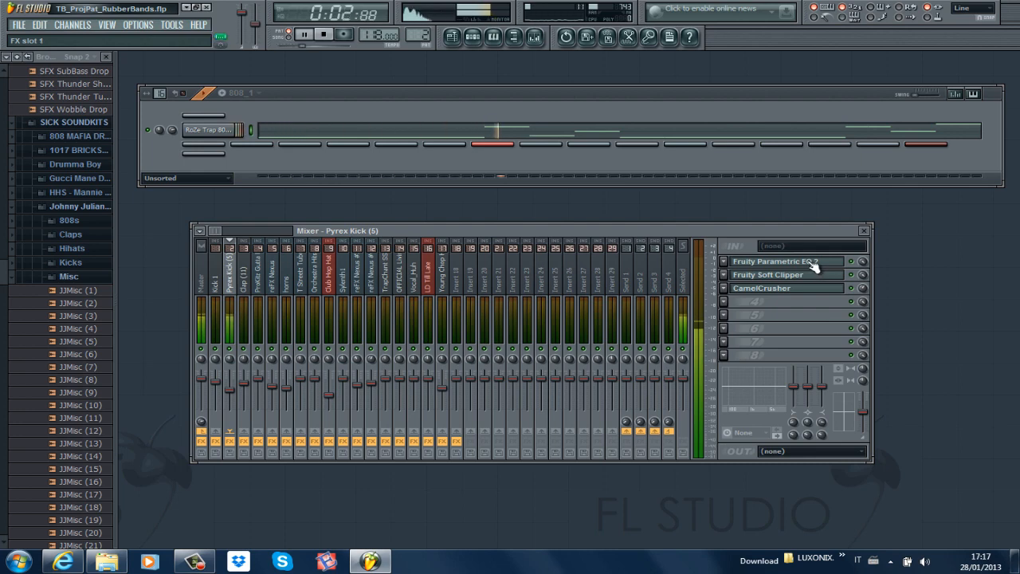
pyautogui.press('space')
# Step: Examine the Fruity Parametric EQ 2 bands on the Pyrex Kick (5) track while playing the 808 pattern
pyautogui.click(813, 266)
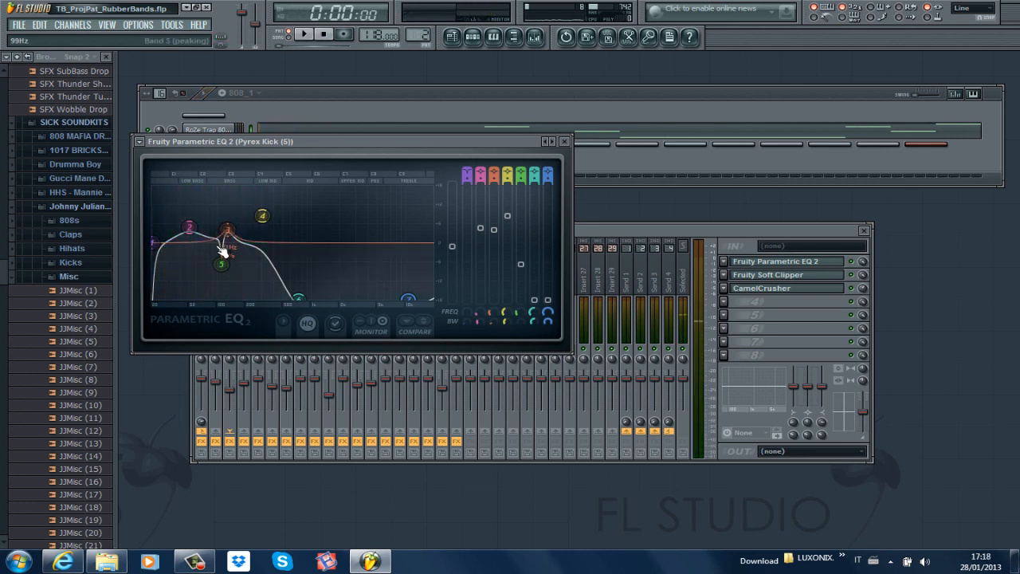
pyautogui.press('space')
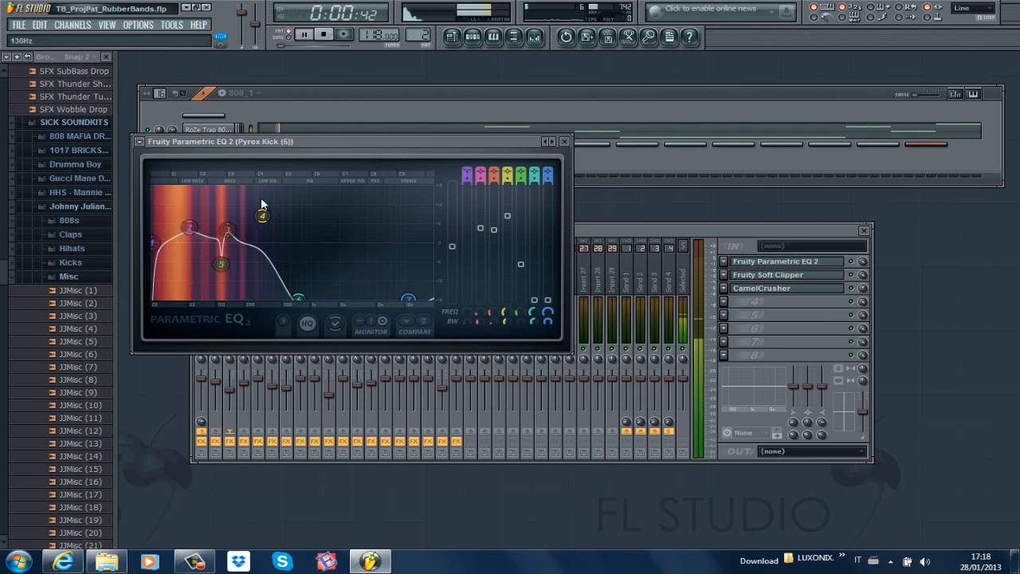
pyautogui.click(565, 141)
pyautogui.press('space')
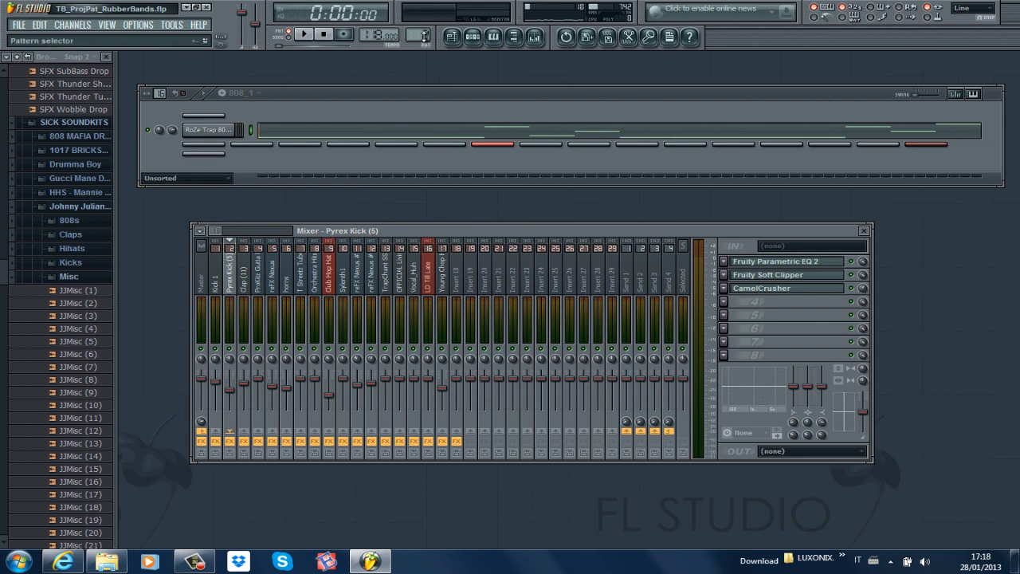
# Step: Switch to the Clap pattern, open the Clap (11) channel settings and play the pattern
pyautogui.scroll(1, 424, 34)
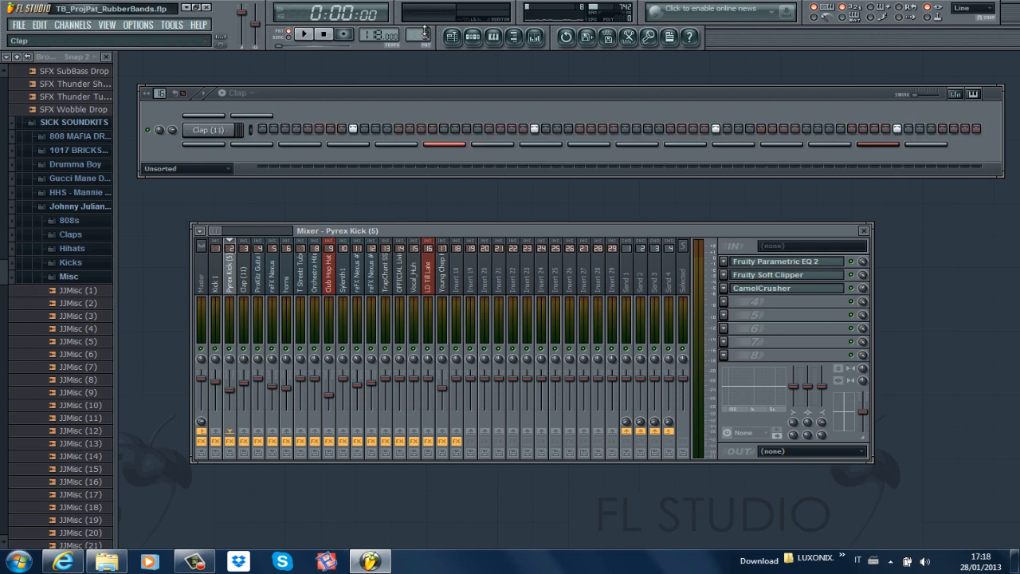
pyautogui.click(202, 134)
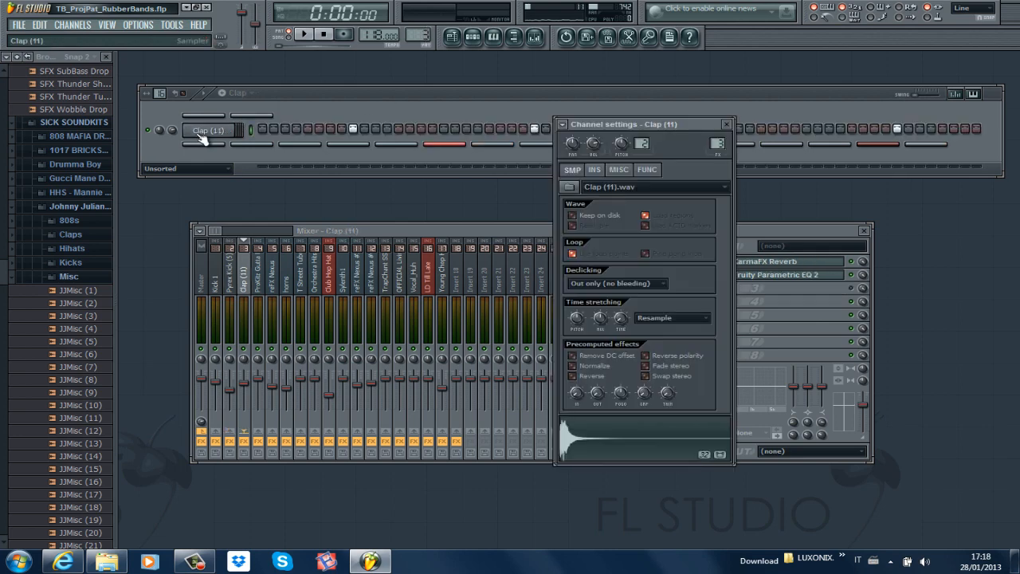
pyautogui.press('space')
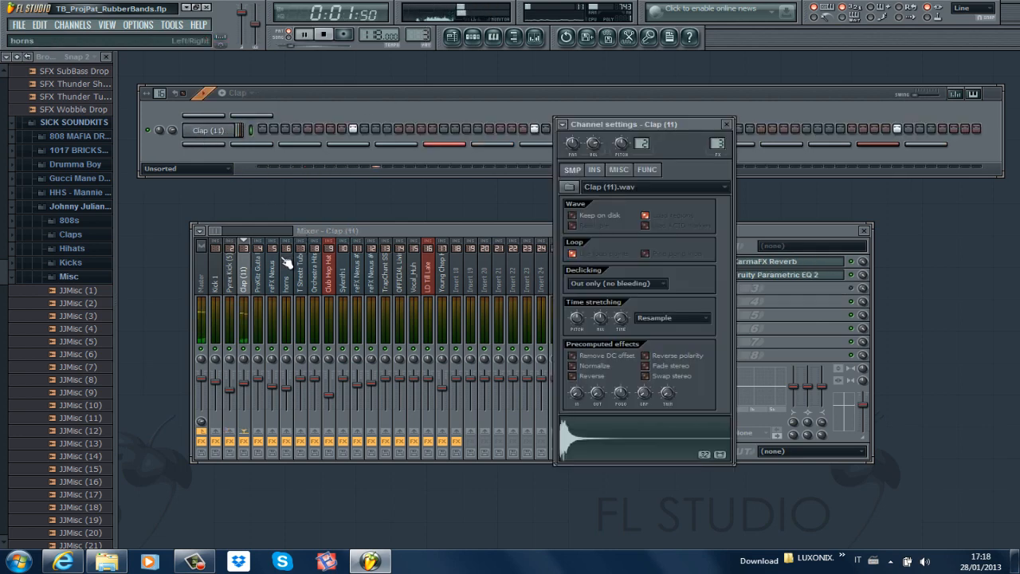
# Step: Inspect the Fruity Parametric EQ 2 and KarmaFX Reverb settings on the Clap (11) mixer track during playback
pyautogui.click(252, 283)
pyautogui.click(777, 275)
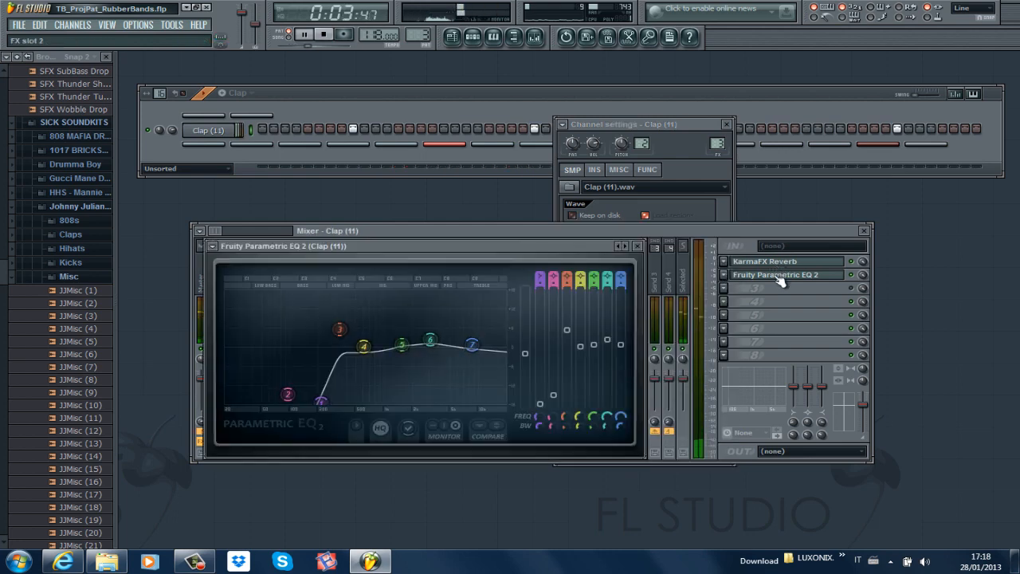
pyautogui.click(779, 275)
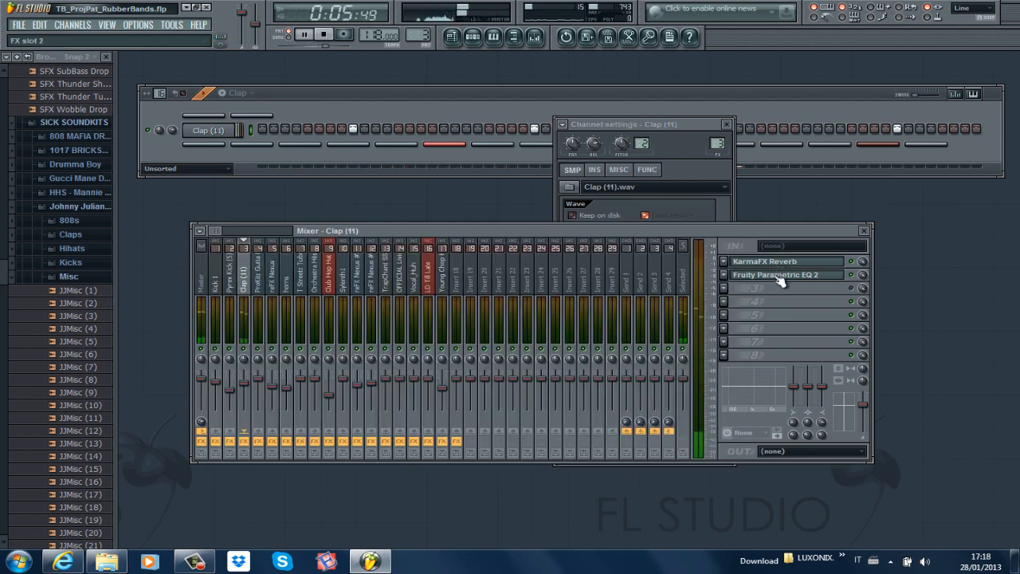
pyautogui.click(780, 263)
pyautogui.click(779, 263)
# Step: Switch to the Hihats pattern and review and play the full Club Hop Hat SSO note sequence in the piano roll
pyautogui.scroll(1, 421, 35)
pyautogui.press('space')
pyautogui.click(311, 134)
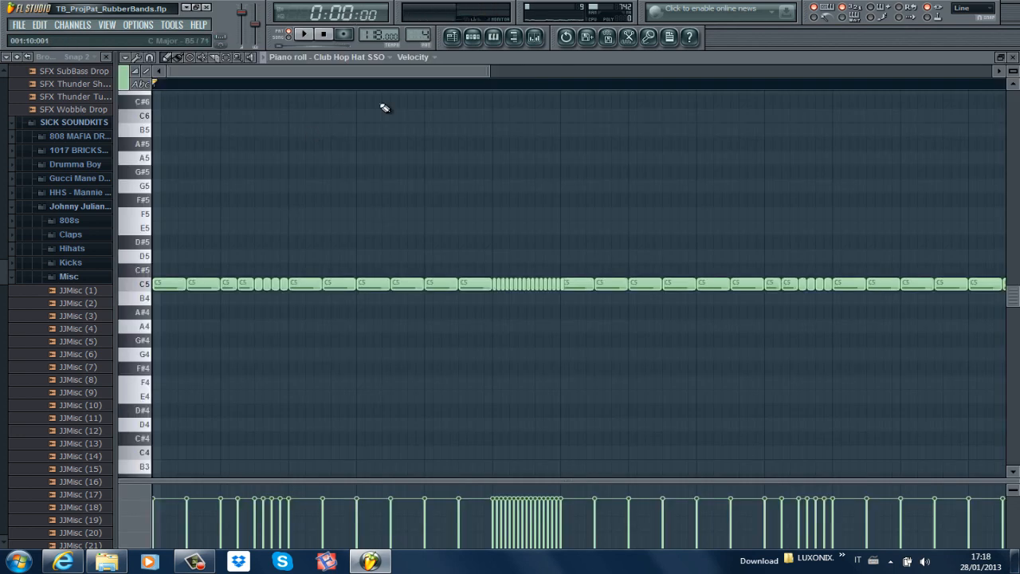
pyautogui.moveTo(493, 76); pyautogui.dragTo(638, 90)
pyautogui.press('space')
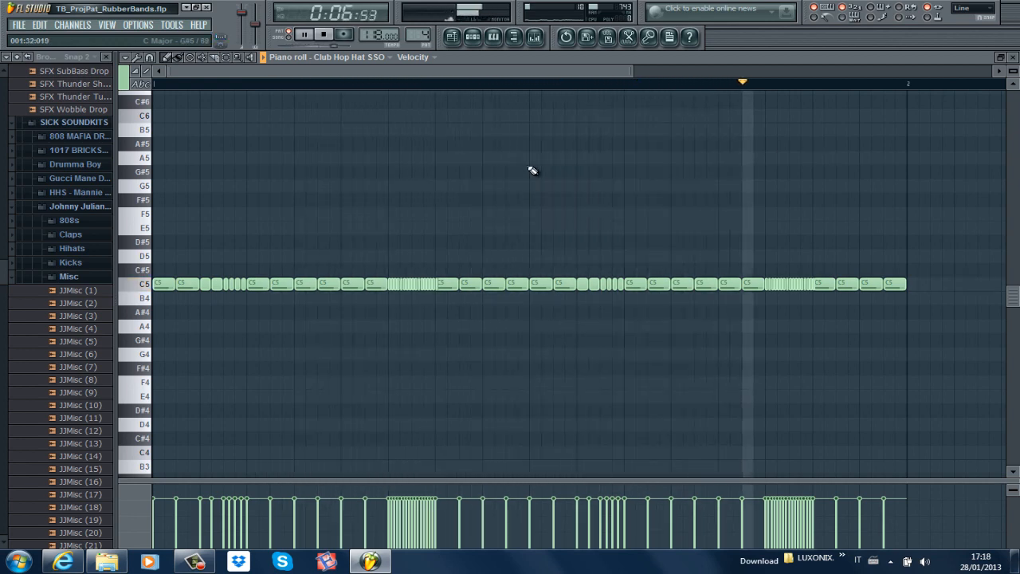
pyautogui.press('space')
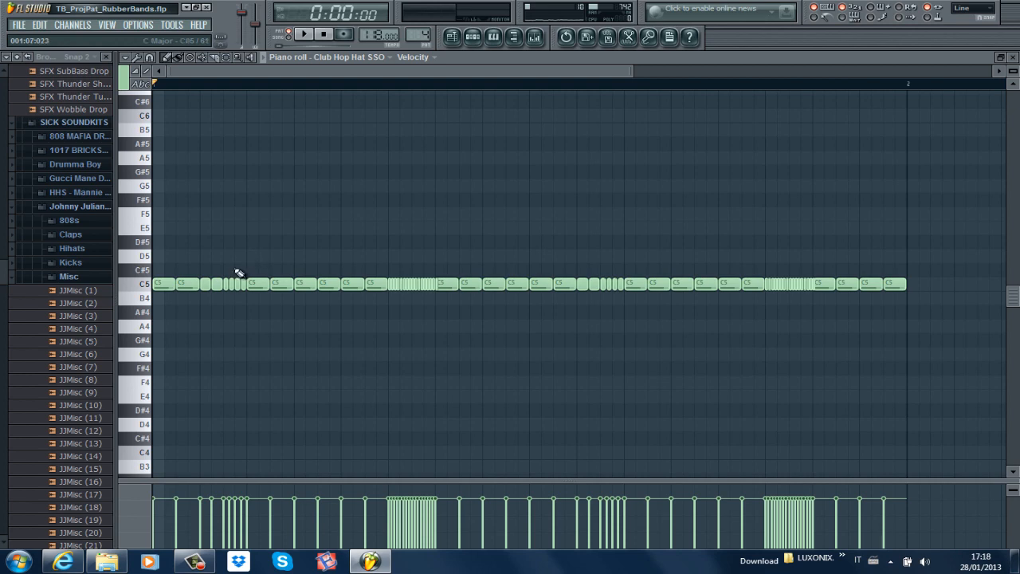
pyautogui.press('space')
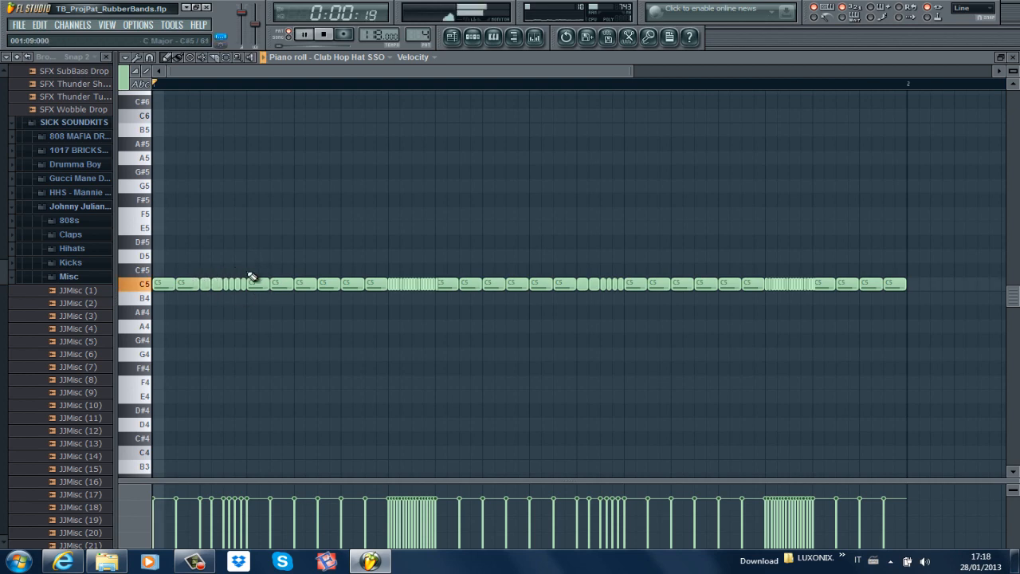
pyautogui.press('space')
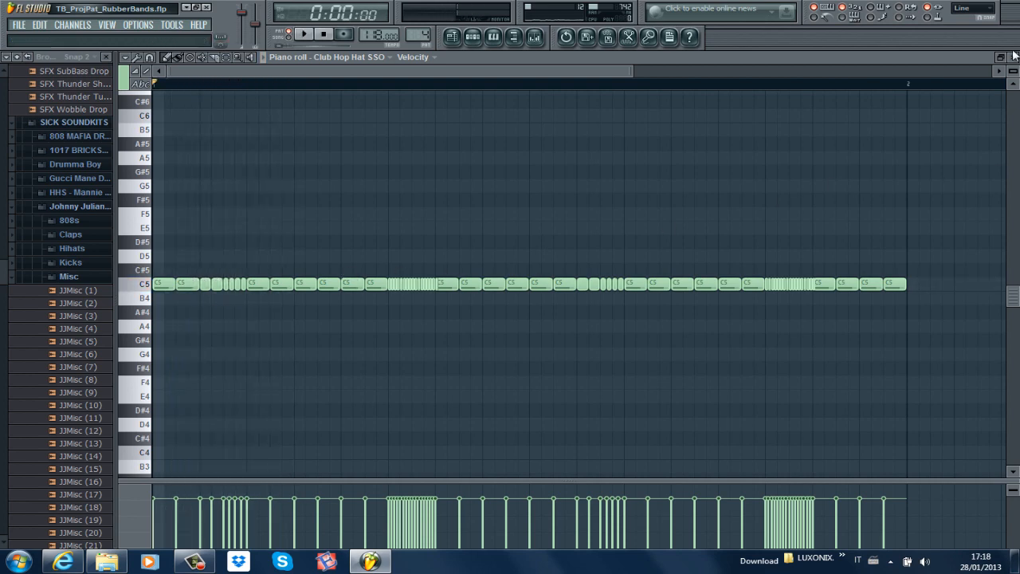
pyautogui.click(1013, 57)
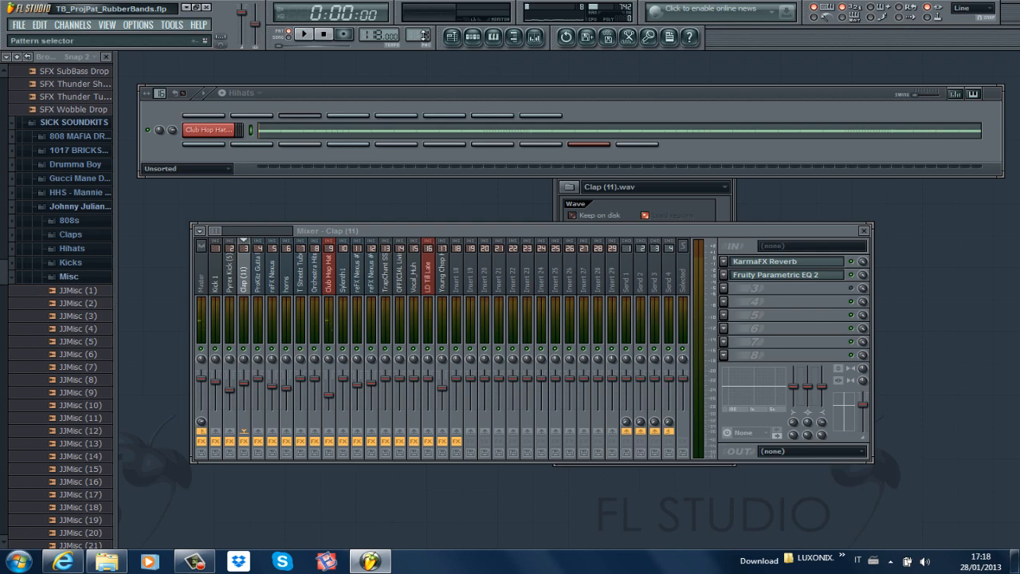
# Step: Switch to the Kick2 pattern and play through its step sequence
pyautogui.moveTo(424, 37); pyautogui.dragTo(424, 34)
pyautogui.press('space')
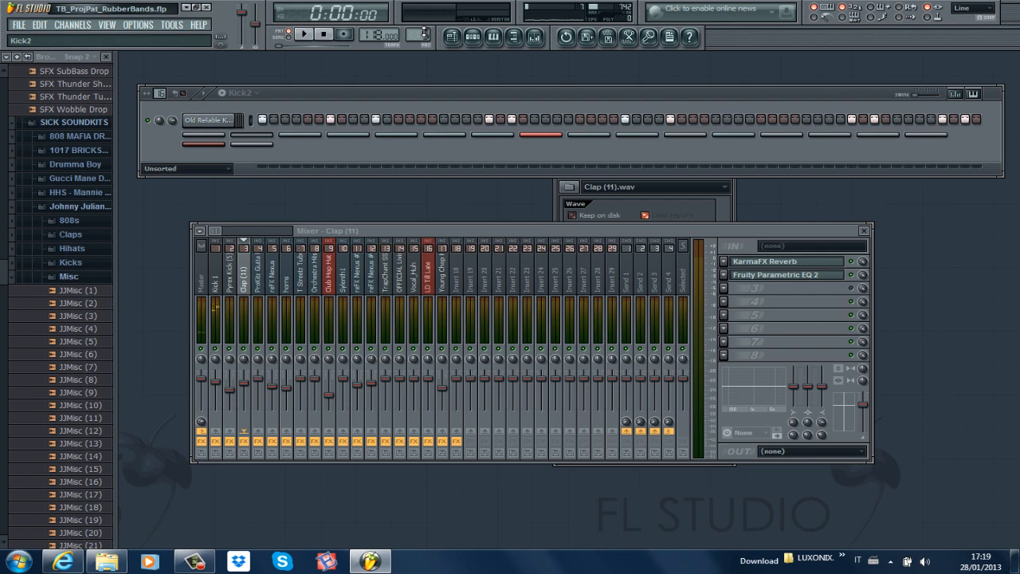
pyautogui.press('space')
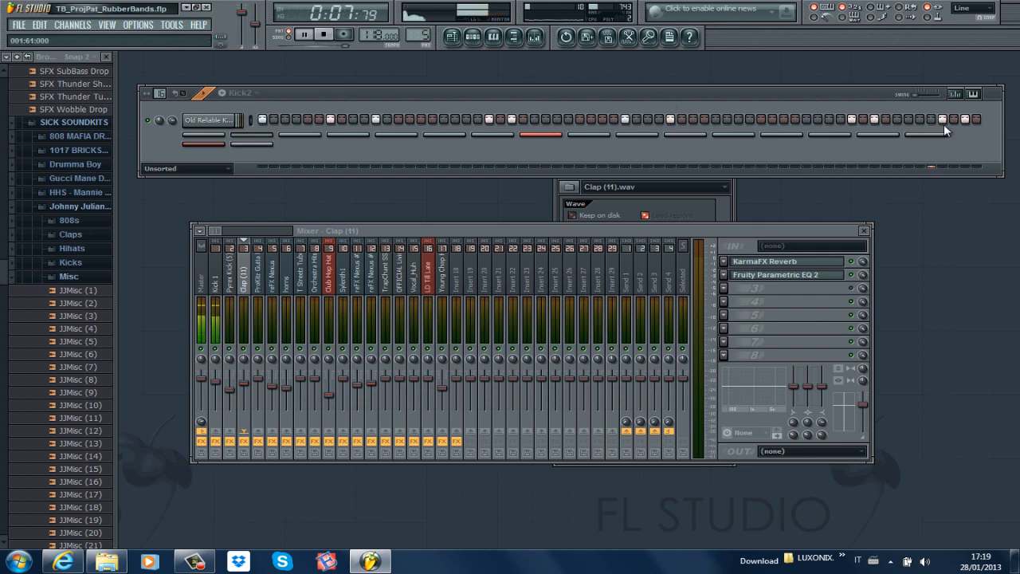
pyautogui.press('space')
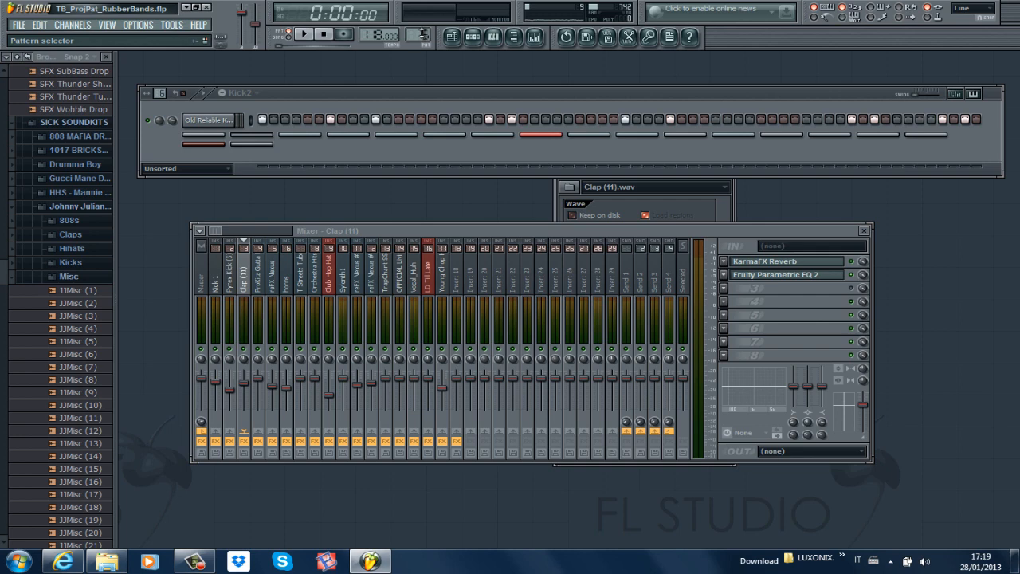
# Step: Switch to the 808_2 pattern and review and play the full RoZe Trap 808 (49) note sequence in the piano roll
pyautogui.scroll(1, 422, 33)
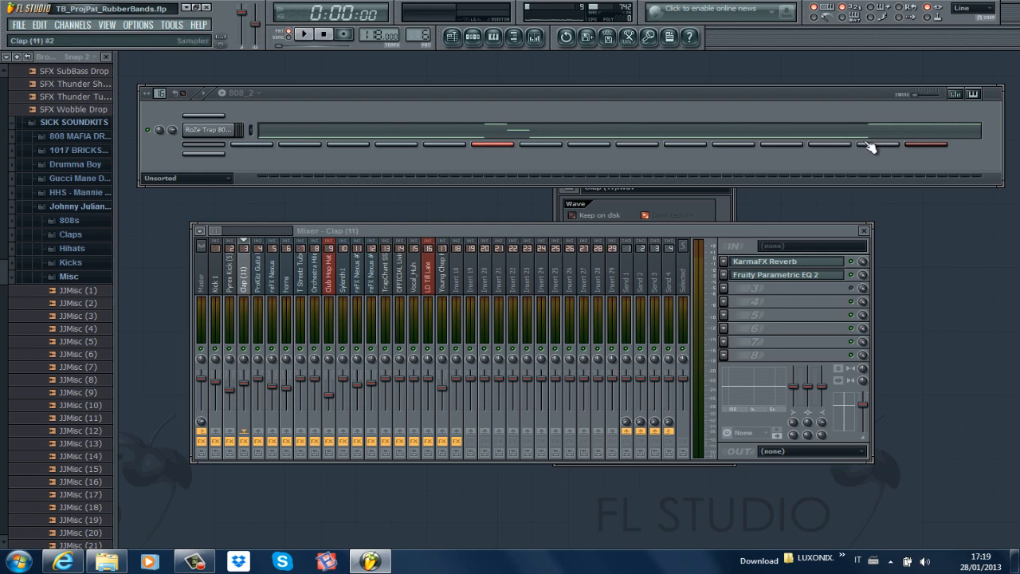
pyautogui.click(311, 130)
pyautogui.moveTo(495, 71); pyautogui.dragTo(582, 63)
pyautogui.press('space')
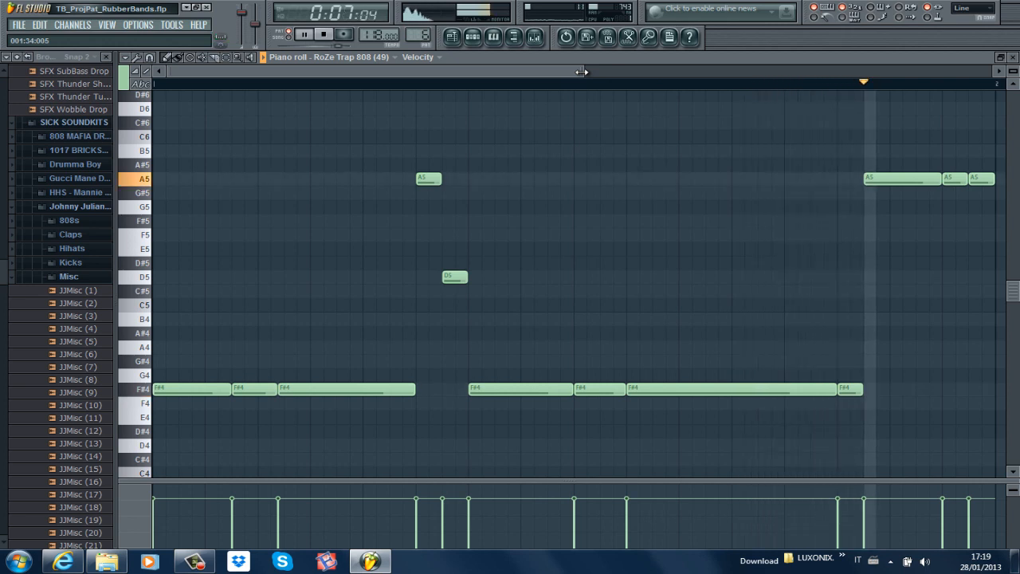
pyautogui.press('space')
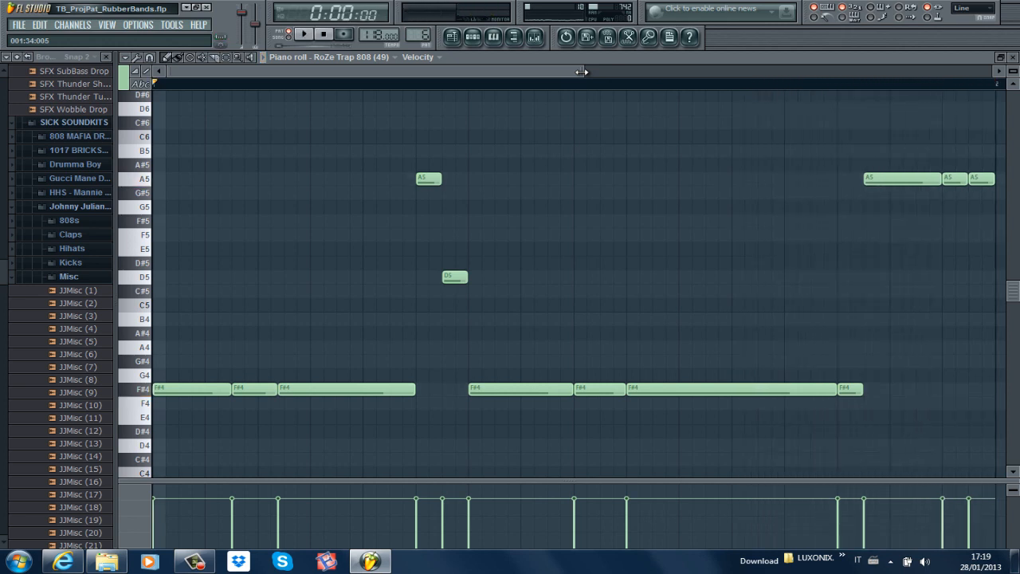
pyautogui.click(927, 177)
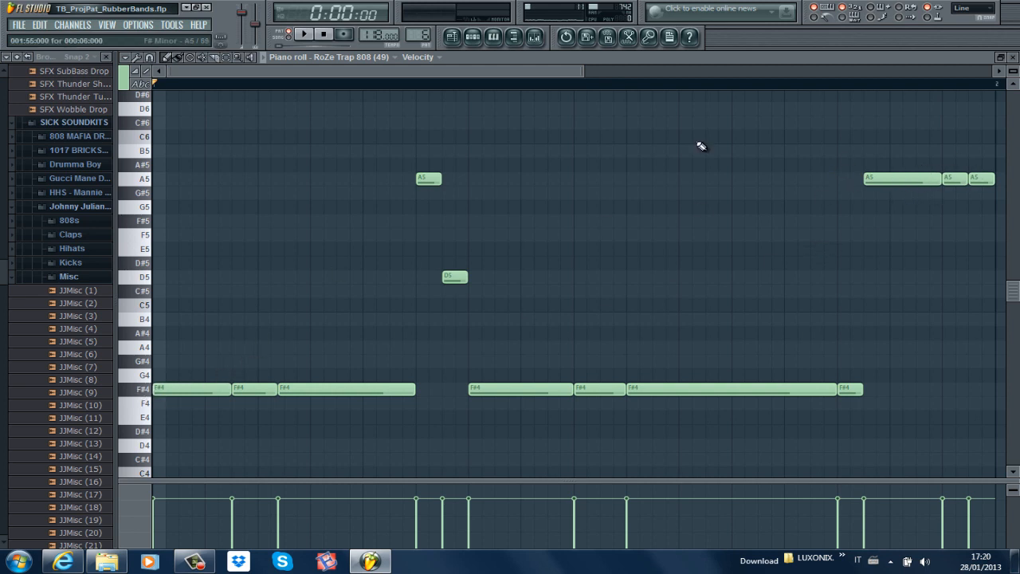
pyautogui.moveTo(587, 70); pyautogui.dragTo(765, 70)
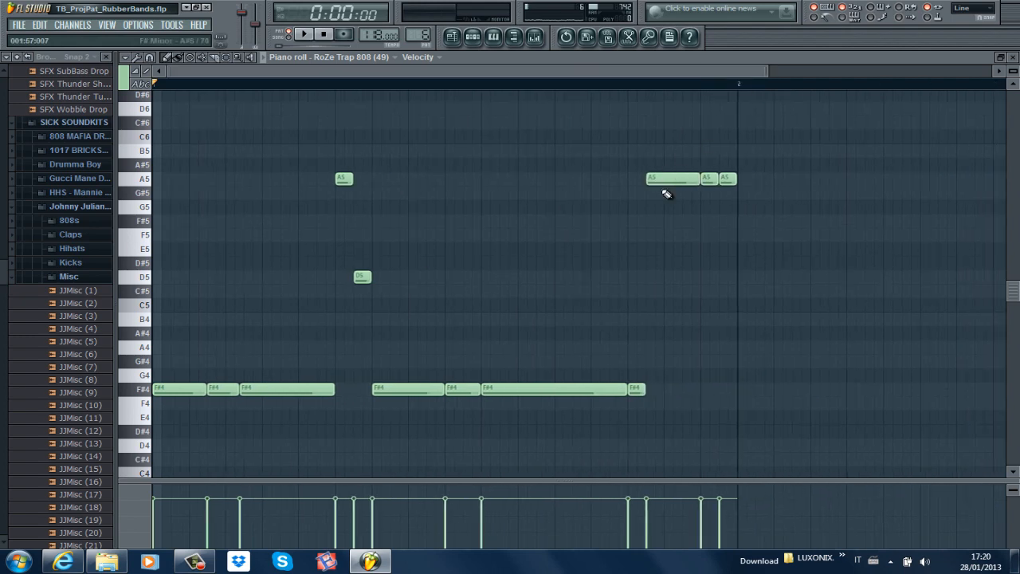
pyautogui.click(1015, 57)
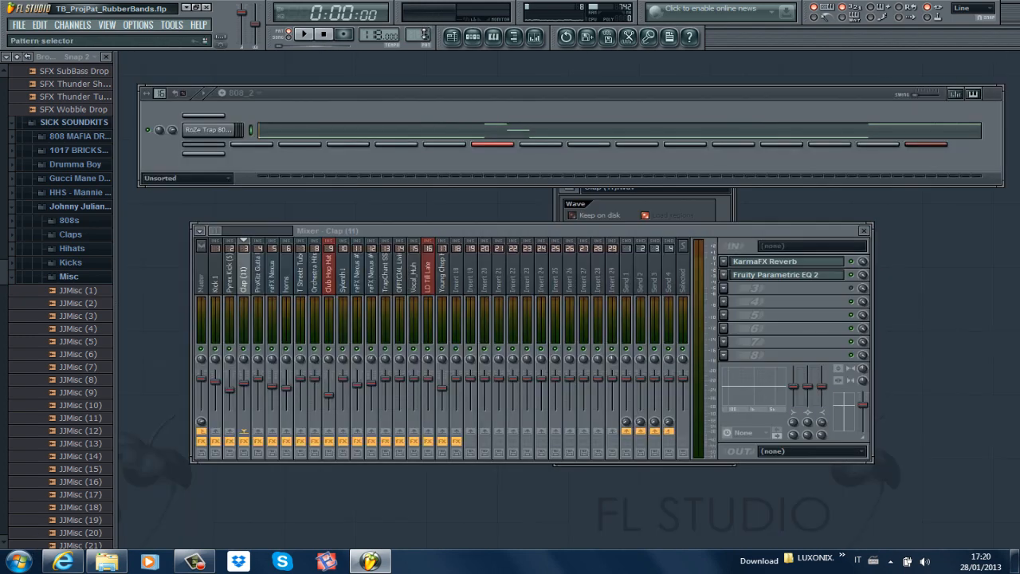
# Step: Switch to the Horns pattern and check which preset the reFX Nexus #3 plugin uses
pyautogui.moveTo(426, 29); pyautogui.dragTo(425, 23)
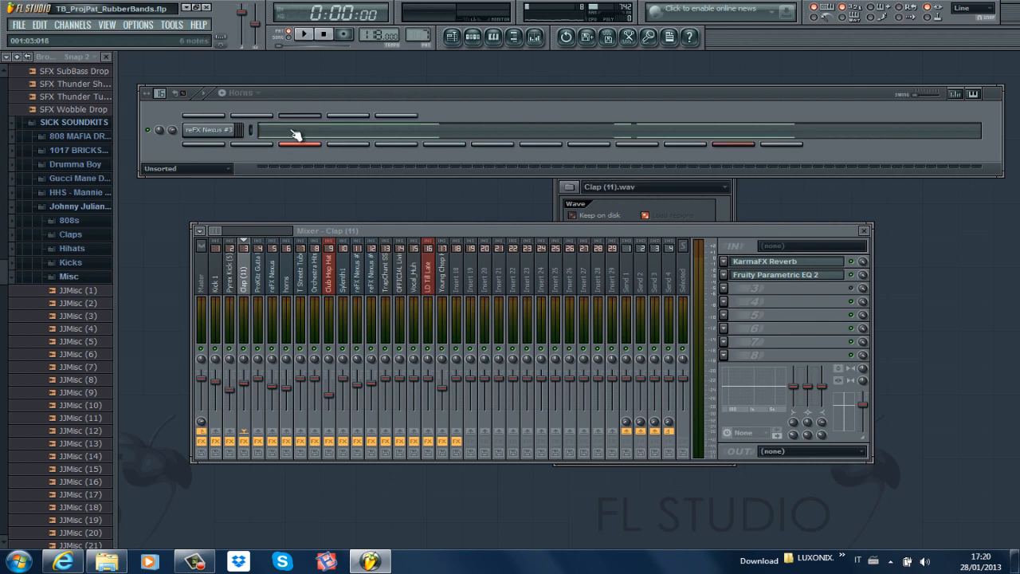
pyautogui.click(226, 131)
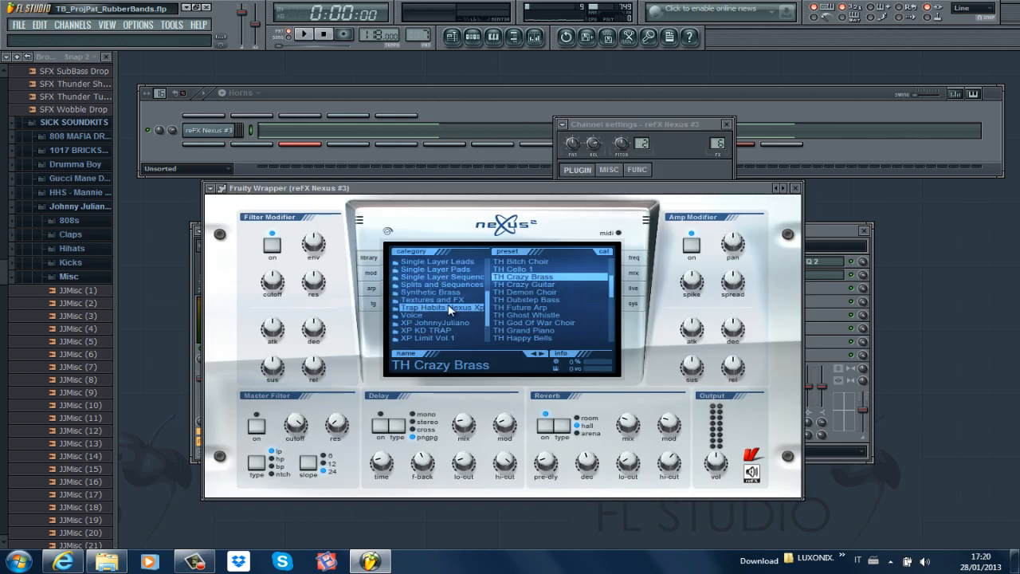
pyautogui.click(442, 92)
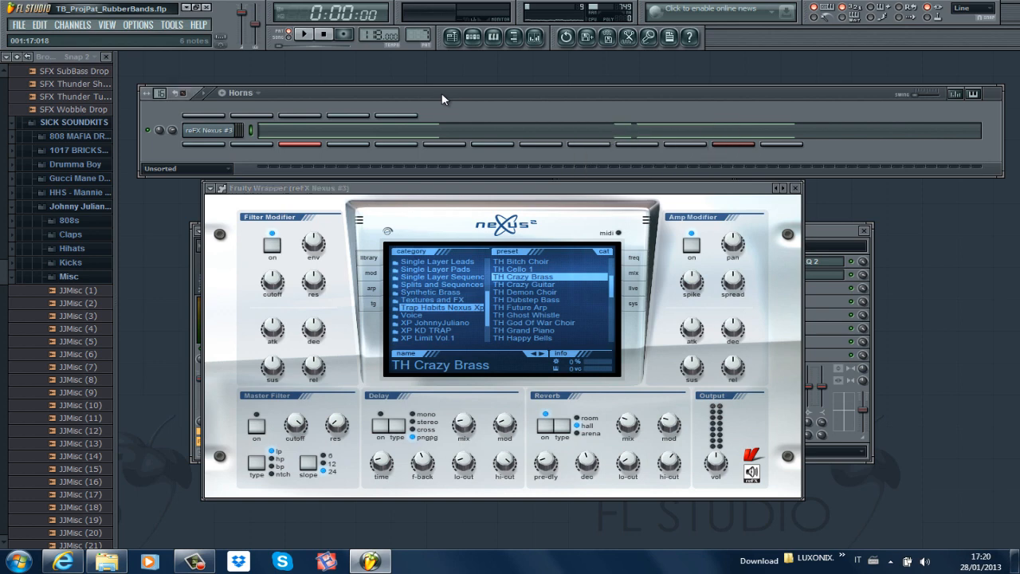
# Step: Review and play the full Horns note sequence of reFX Nexus #3 in the piano roll
pyautogui.click(344, 131)
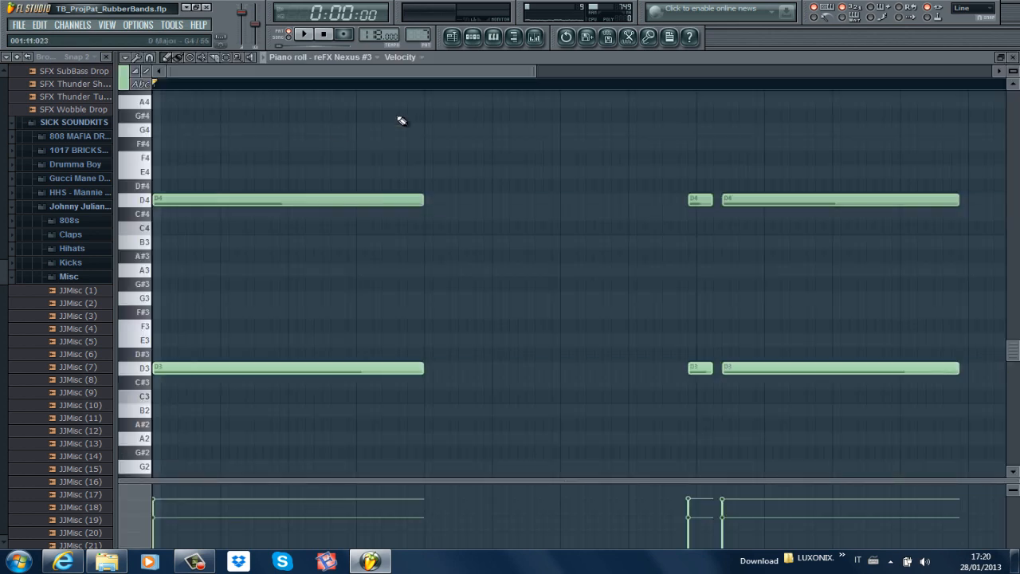
pyautogui.moveTo(539, 71); pyautogui.dragTo(846, 67)
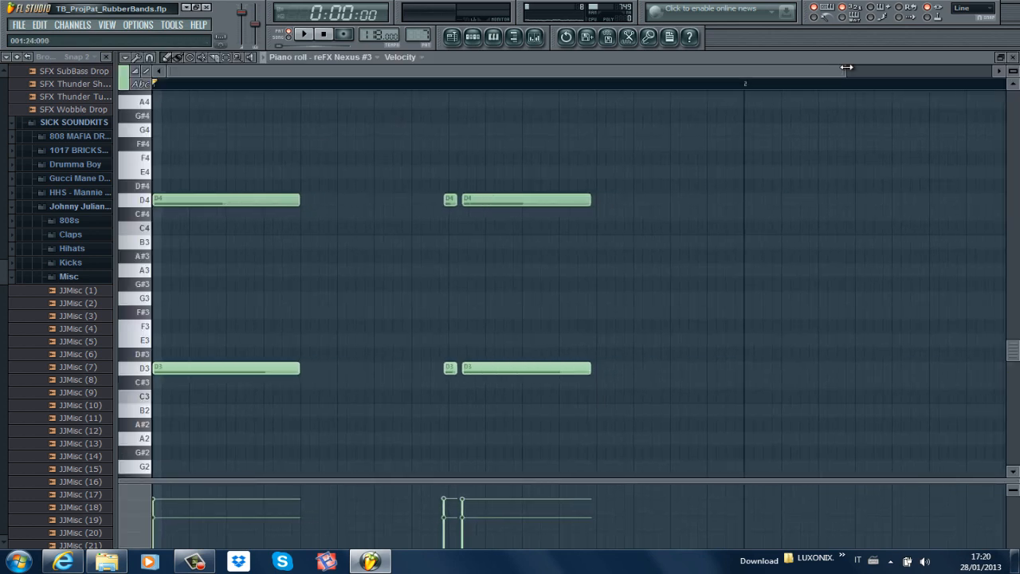
pyautogui.press('space')
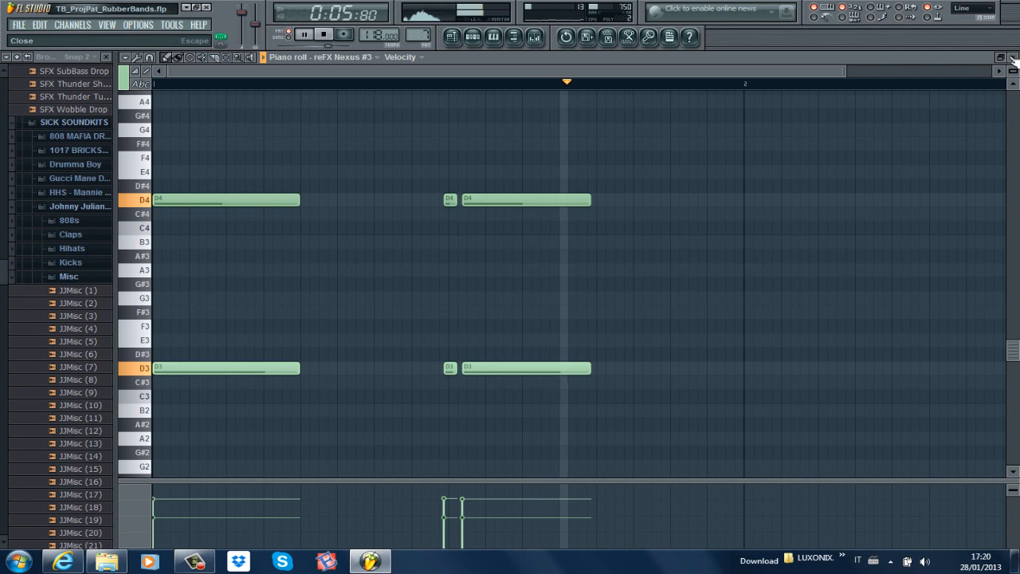
pyautogui.click(1014, 61)
pyautogui.press('space')
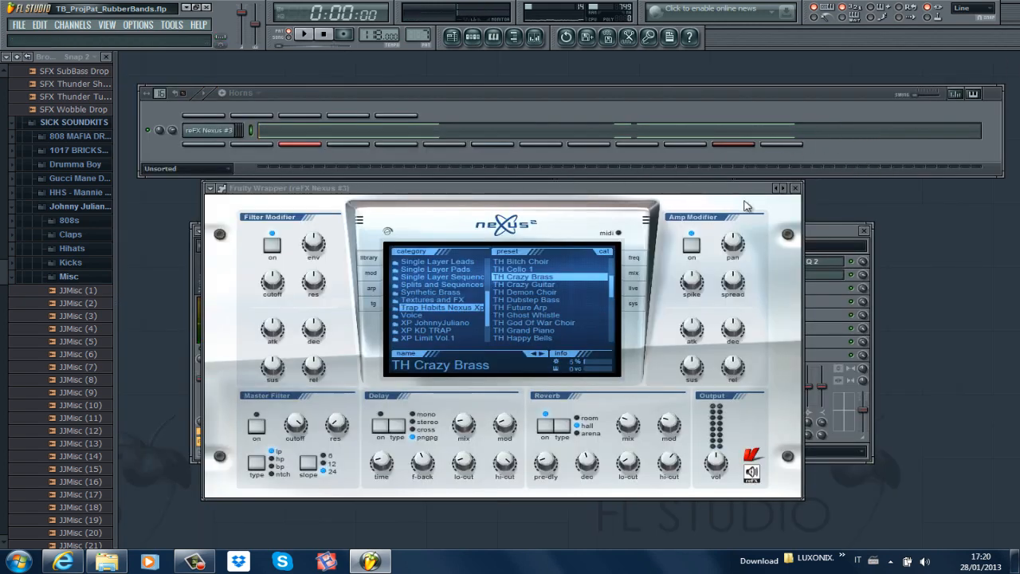
# Step: Inspect the Soundgoodizer settings on the horns mixer track while playing the Horns pattern
pyautogui.click(843, 231)
pyautogui.press('space')
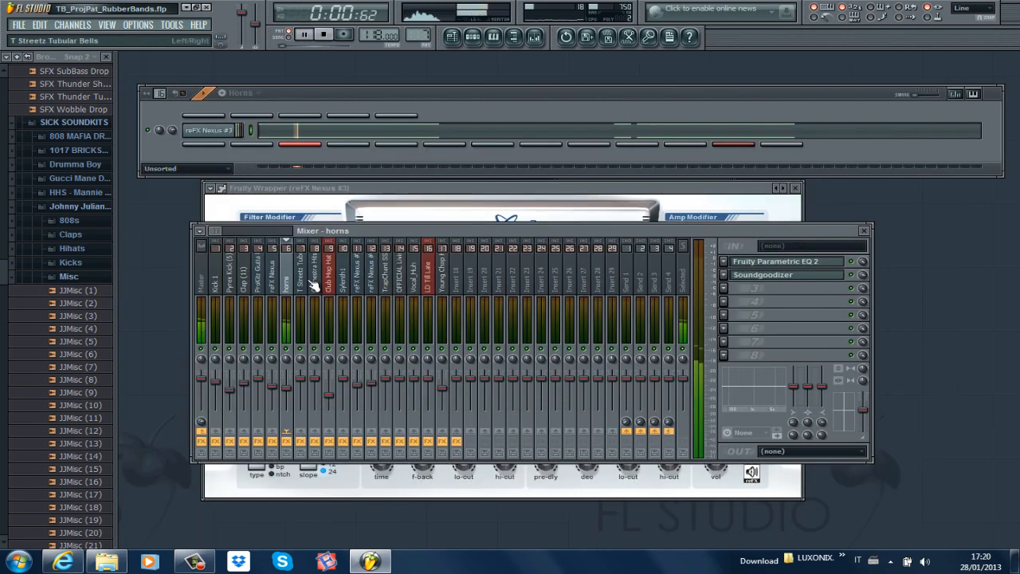
pyautogui.click(781, 274)
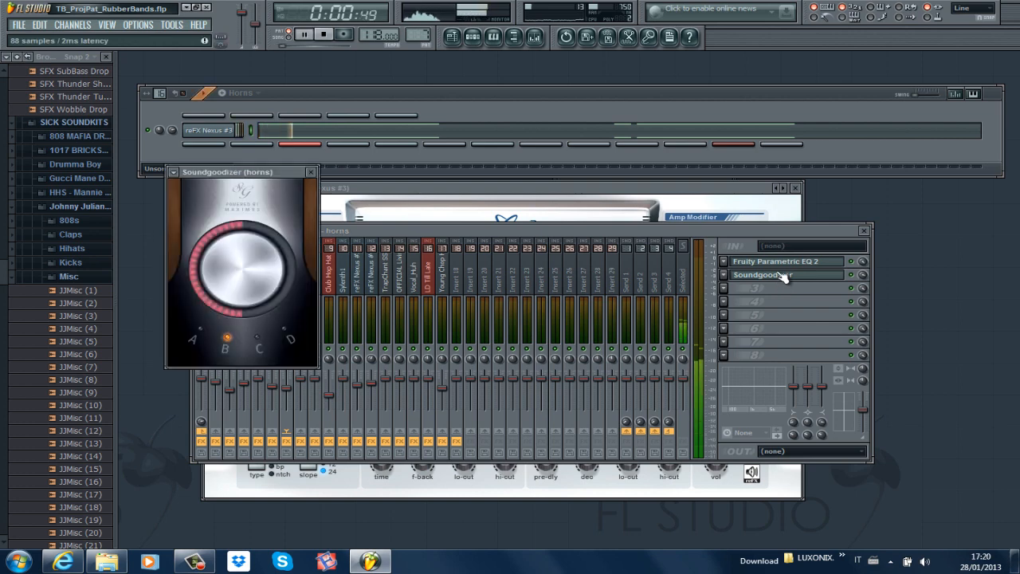
pyautogui.press('space')
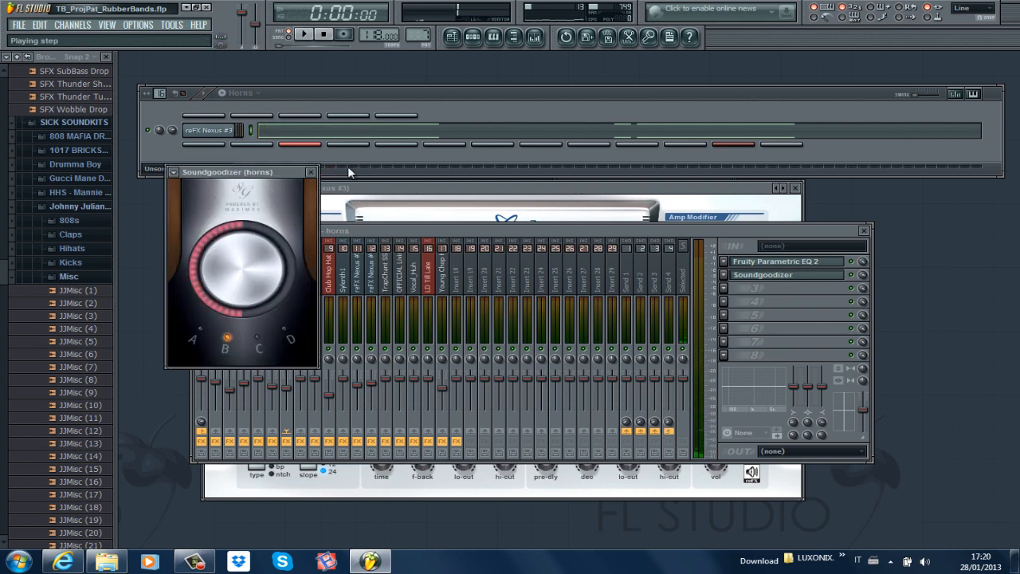
pyautogui.click(312, 173)
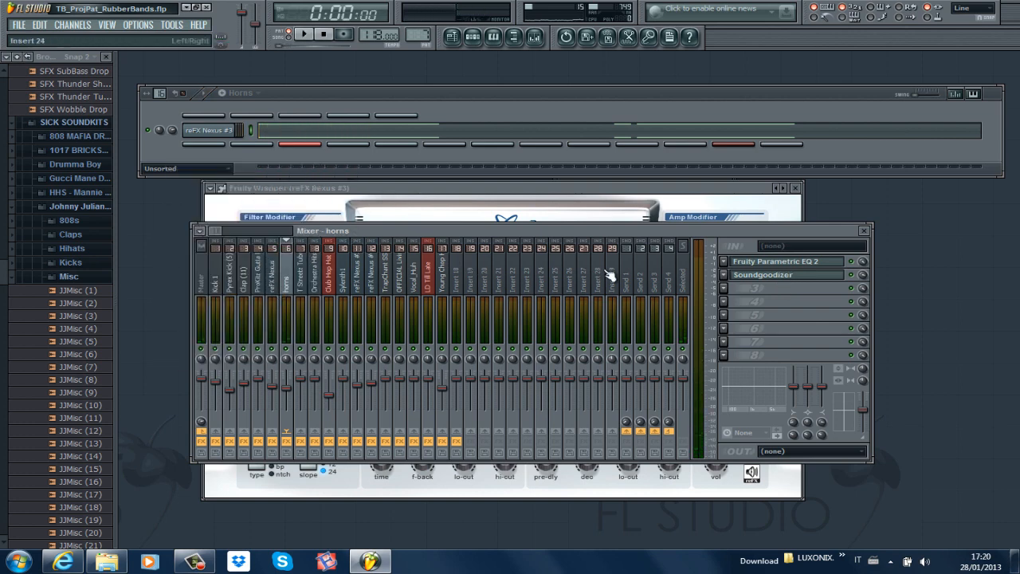
# Step: Examine the Fruity Parametric EQ 2 bands on the horns mixer track
pyautogui.click(798, 261)
pyautogui.press('space')
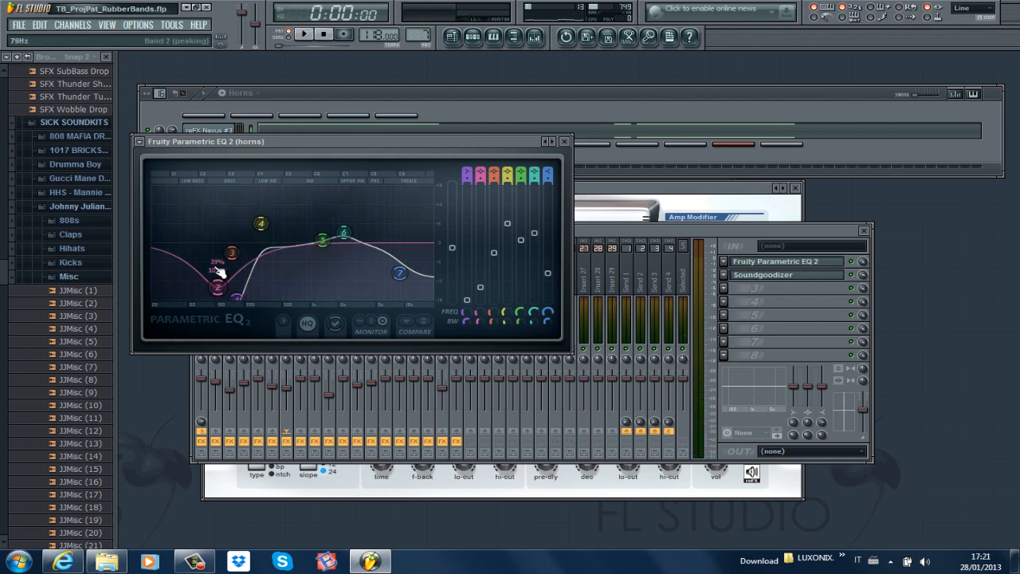
pyautogui.click(565, 142)
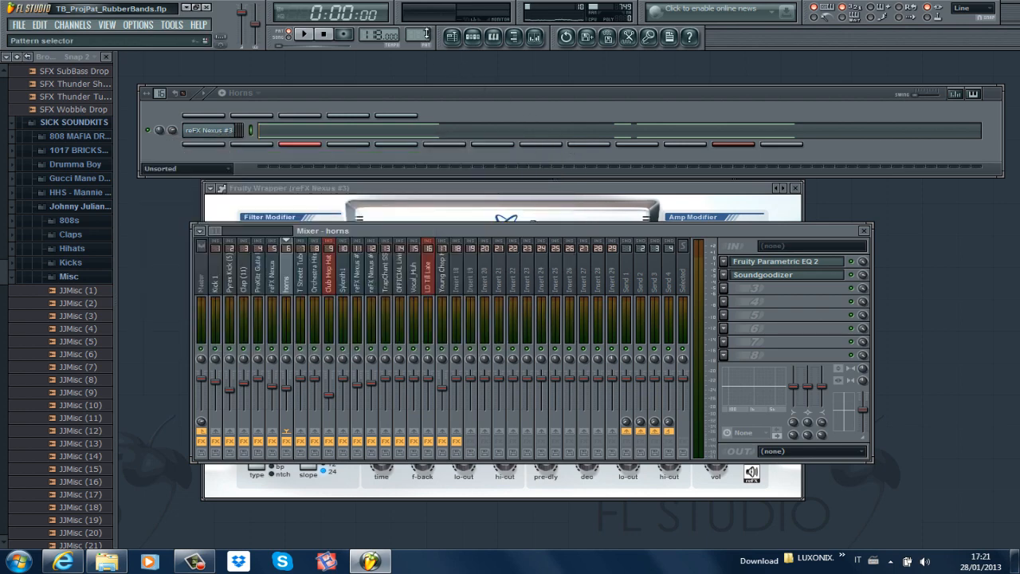
# Step: Switch to the Main Melody low pattern and play the full reFX Nexus #2 note sequence in the piano roll
pyautogui.scroll(1, 421, 27)
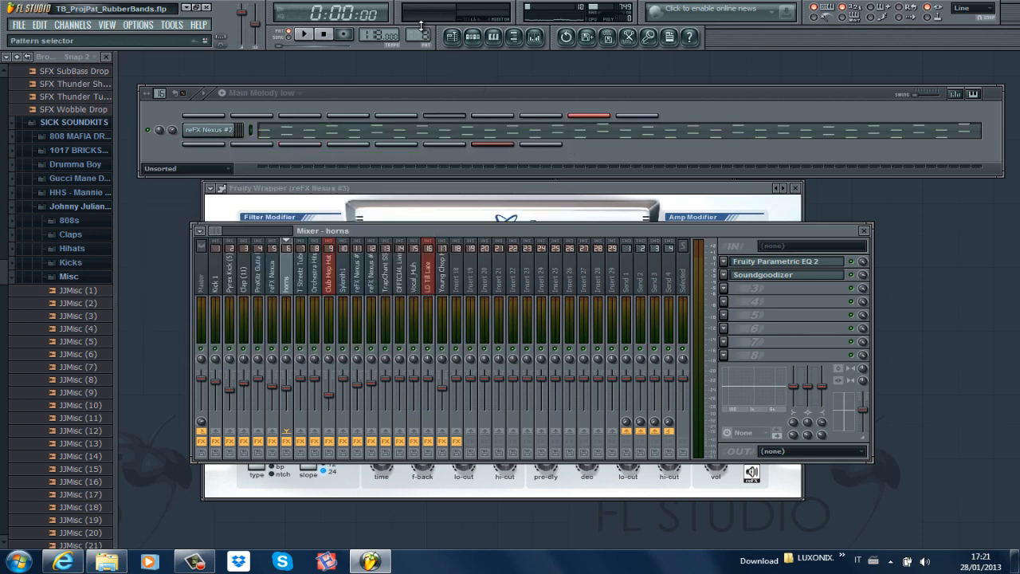
pyautogui.click(296, 133)
pyautogui.moveTo(491, 71); pyautogui.dragTo(671, 70)
pyautogui.press('space')
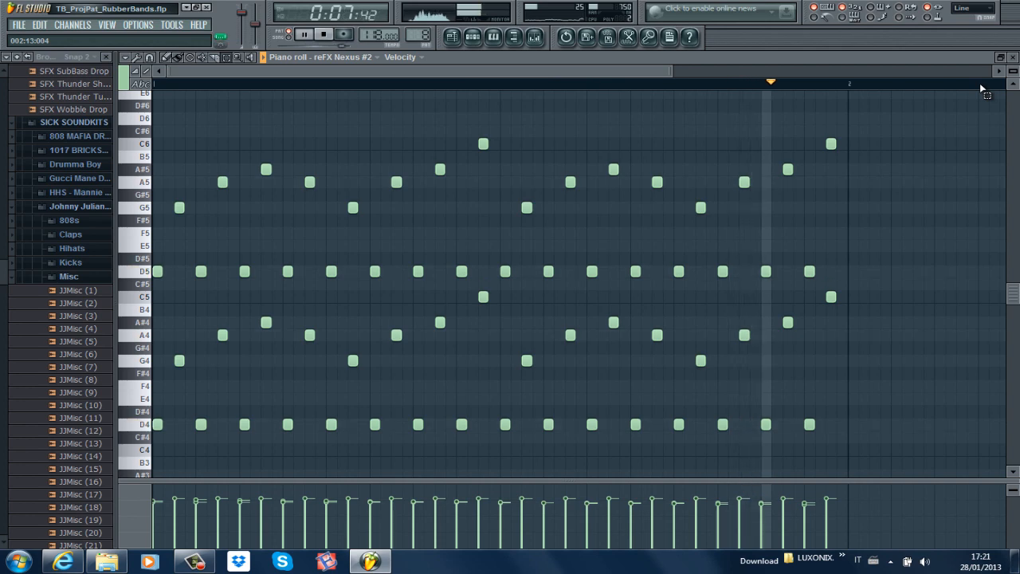
pyautogui.press('space')
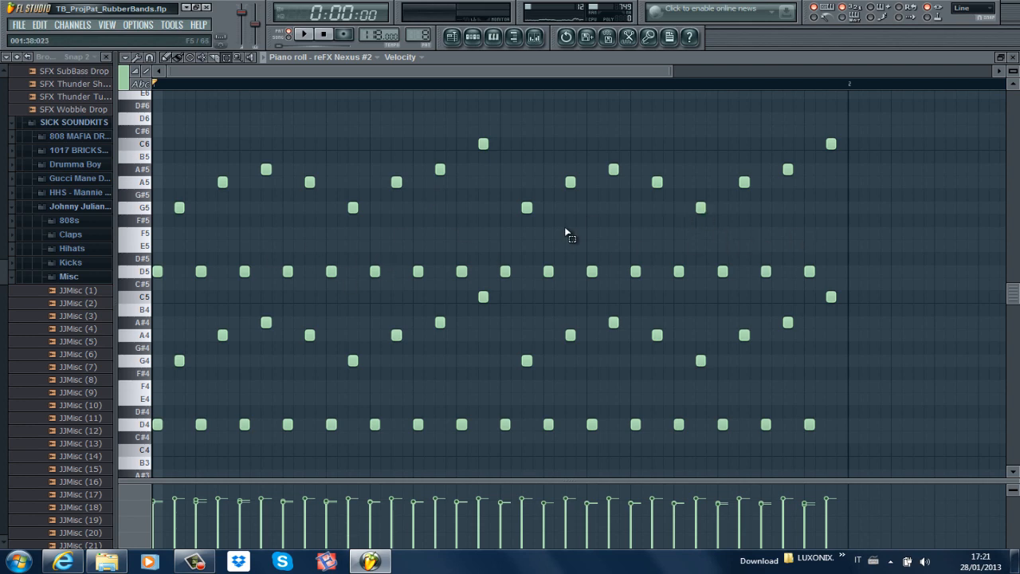
# Step: Select the upper-octave notes from D5 to C6 in the Main Melody low piano roll to examine them, and close it
pyautogui.moveTo(846, 114); pyautogui.dragTo(87, 280)
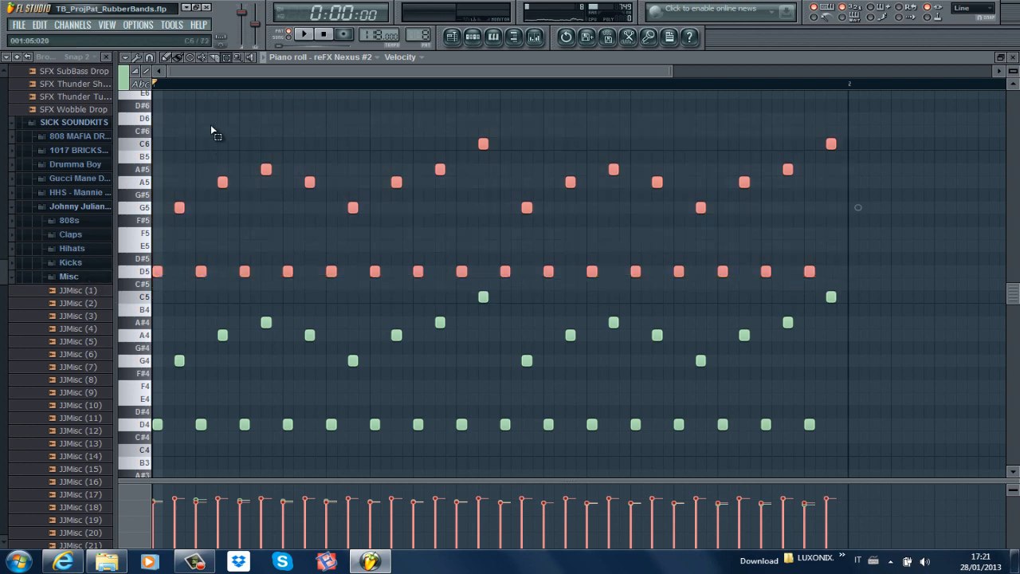
pyautogui.click(165, 60)
pyautogui.click(1014, 57)
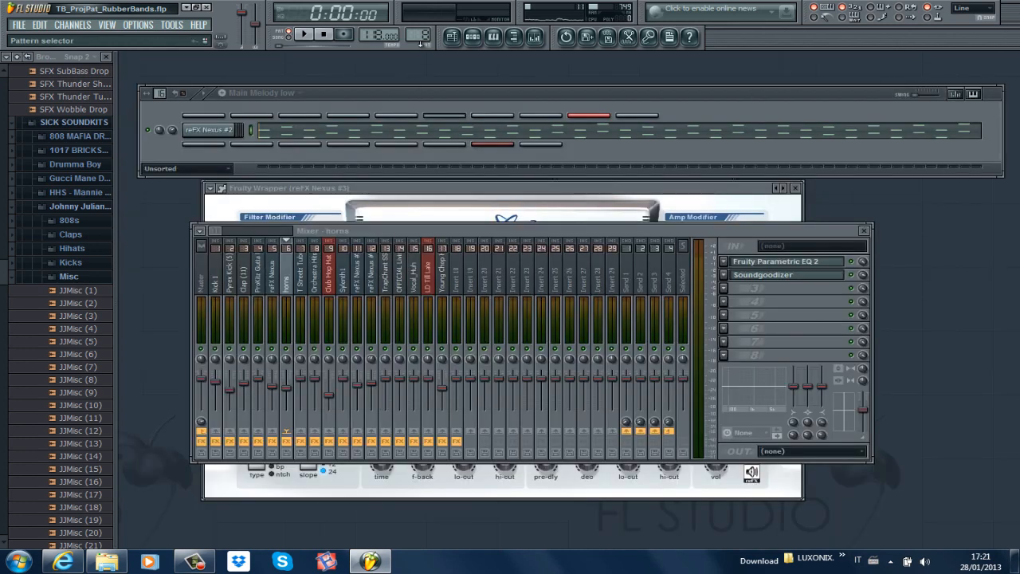
# Step: Play and review the Main Melody high notes of reFX Nexus #4 in the piano roll, and check which preset the plugin uses
pyautogui.scroll(1, 424, 35)
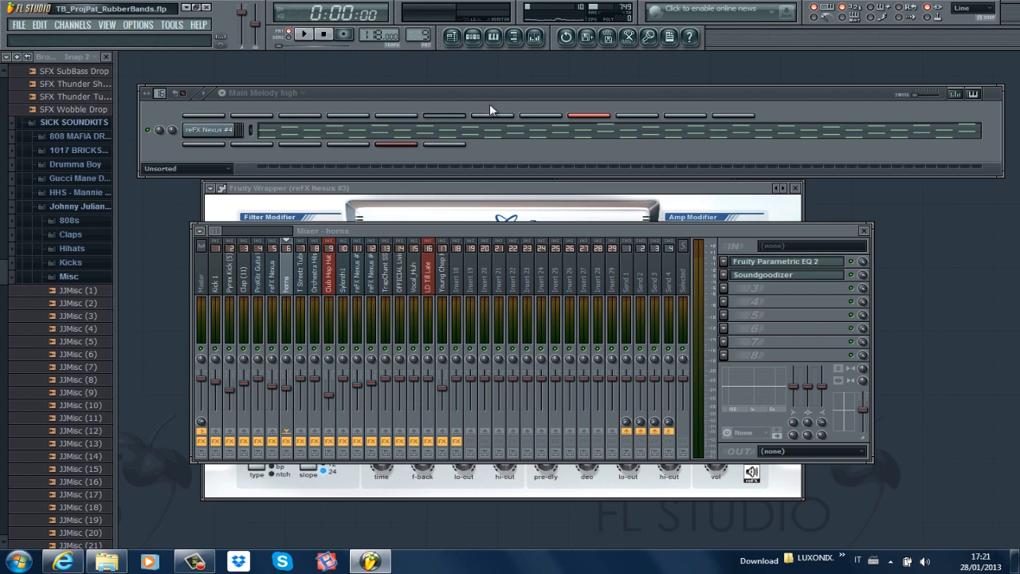
pyautogui.press('space')
pyautogui.click(433, 131)
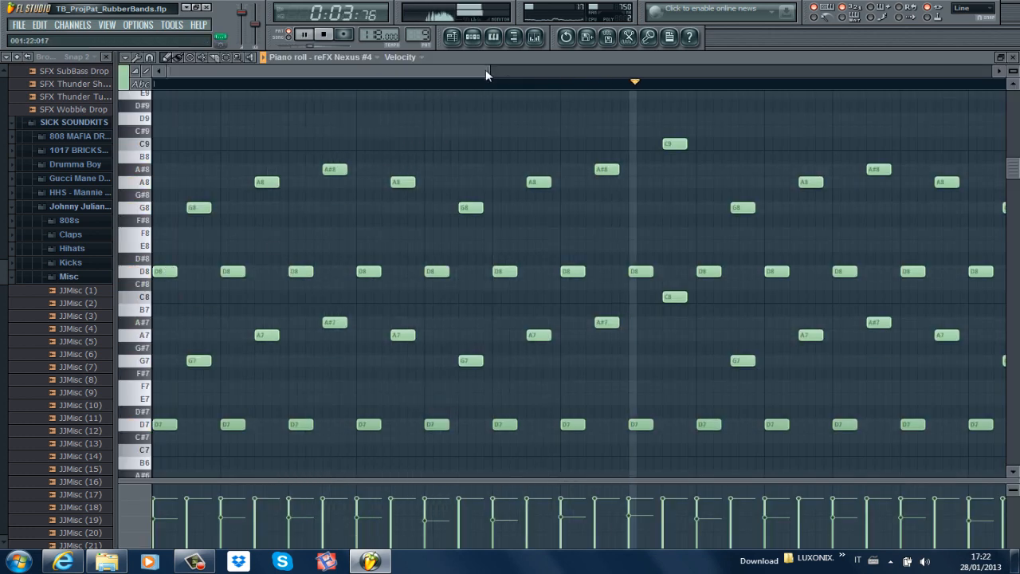
pyautogui.moveTo(485, 70); pyautogui.dragTo(744, 71)
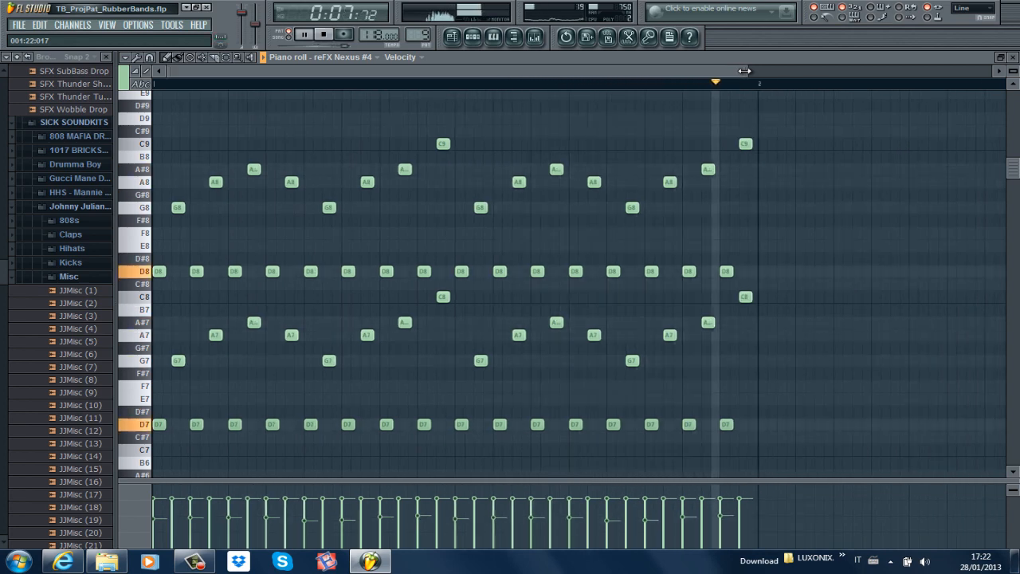
pyautogui.press('space')
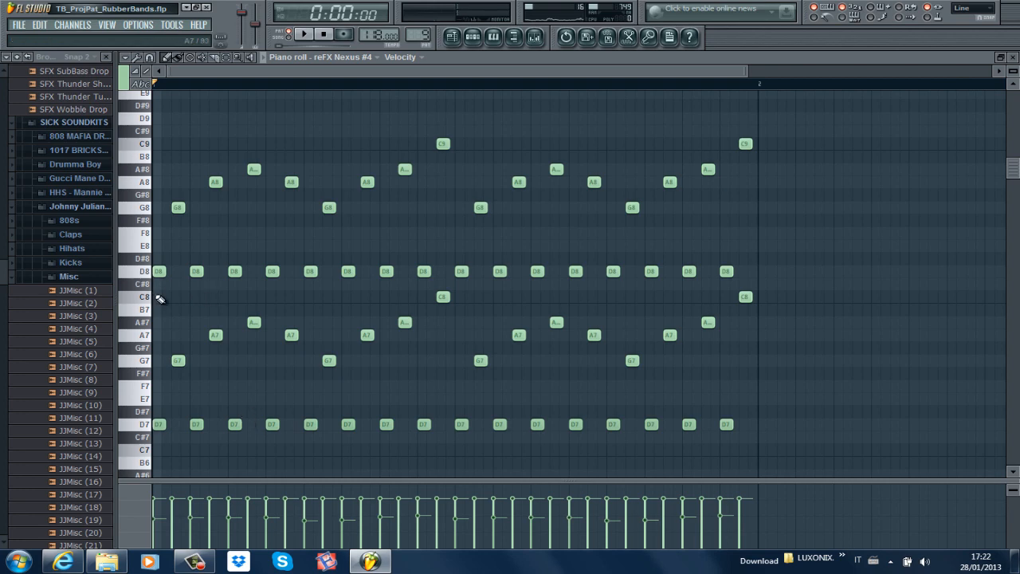
pyautogui.click(1013, 57)
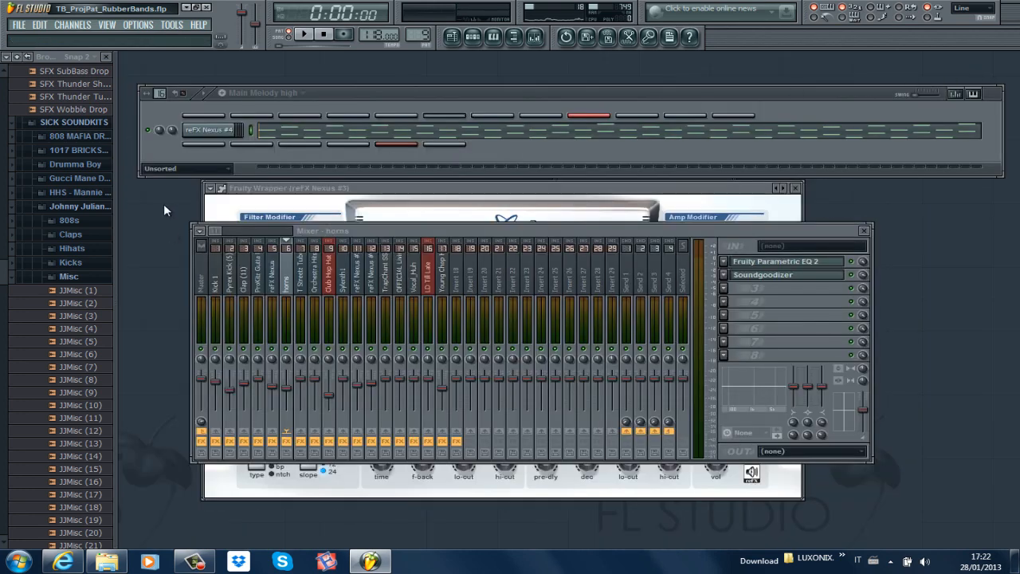
pyautogui.click(210, 130)
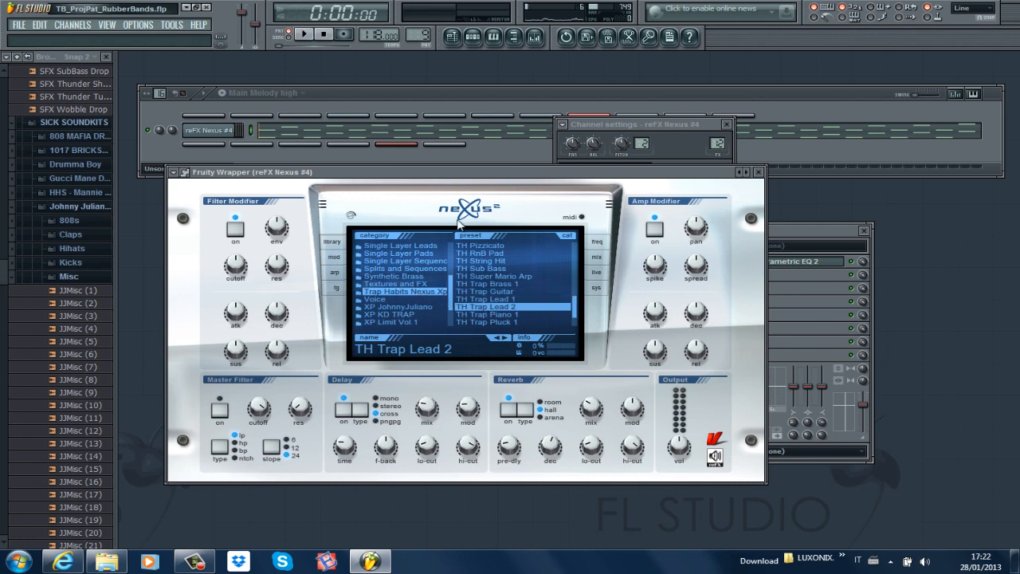
pyautogui.click(451, 94)
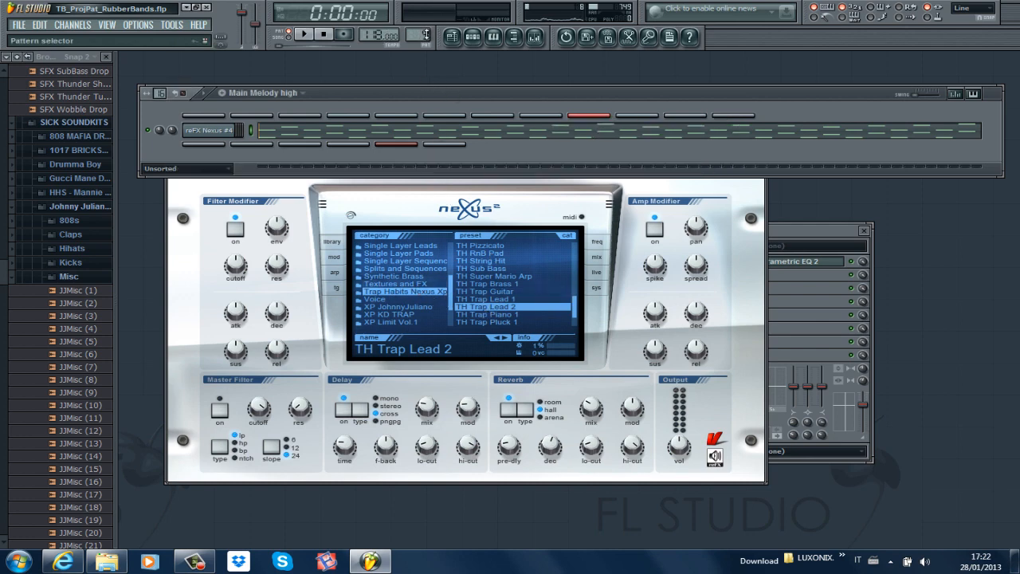
# Step: Switch to the Young Chop Hit pattern, inspect its sample's channel settings, and play the sample and pattern
pyautogui.scroll(1, 428, 29)
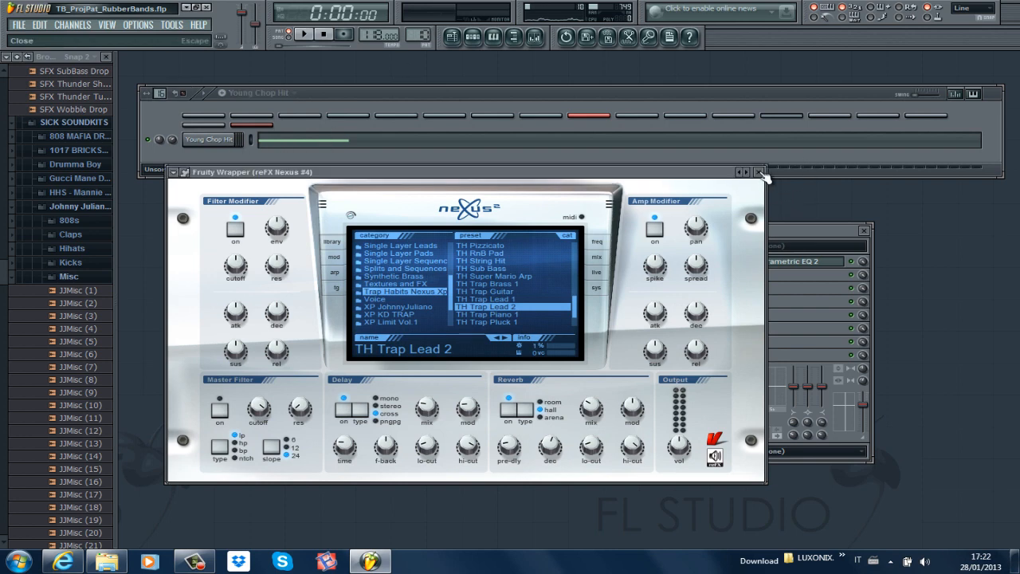
pyautogui.click(762, 171)
pyautogui.click(209, 139)
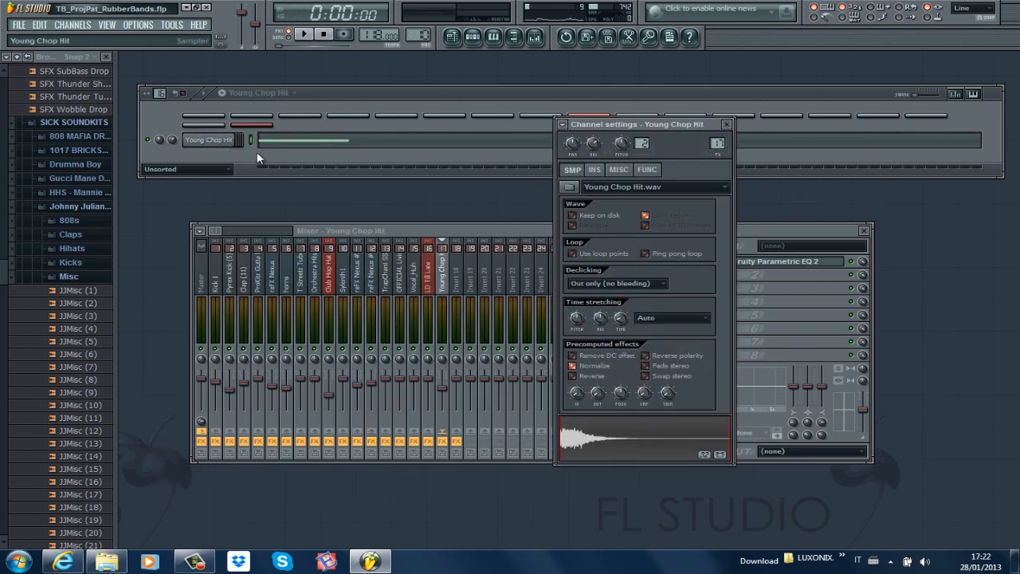
pyautogui.click(633, 437)
pyautogui.click(355, 95)
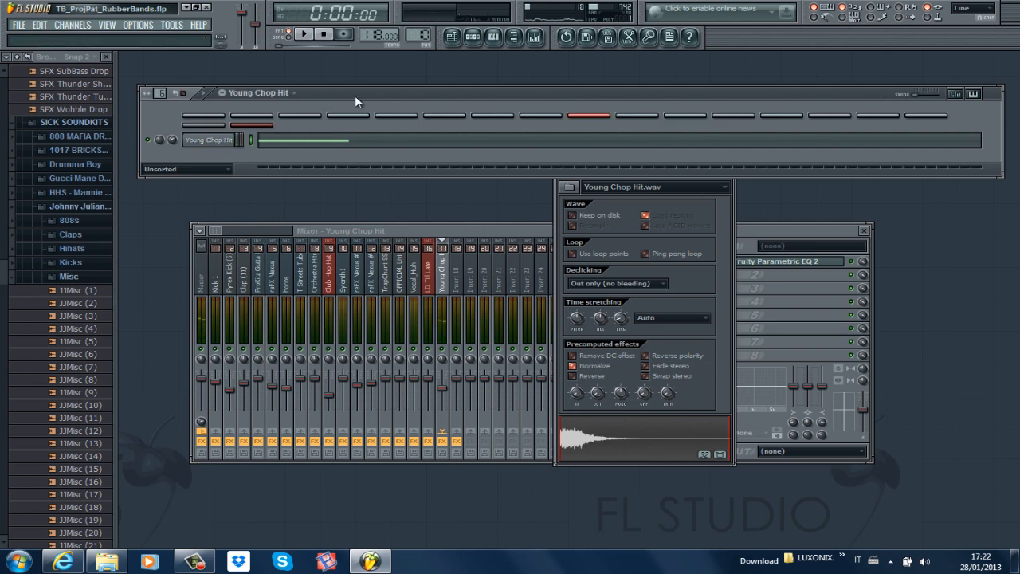
pyautogui.press('space')
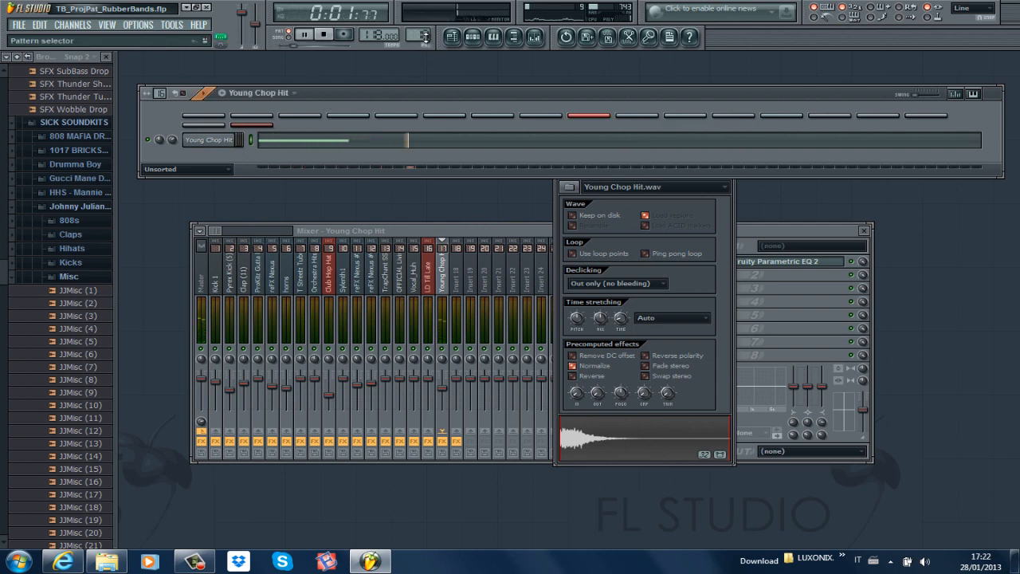
pyautogui.press('space')
# Step: Switch to the Hook melody pattern and check which preset the reFX Nexus plugin uses
pyautogui.moveTo(424, 35); pyautogui.dragTo(423, 28)
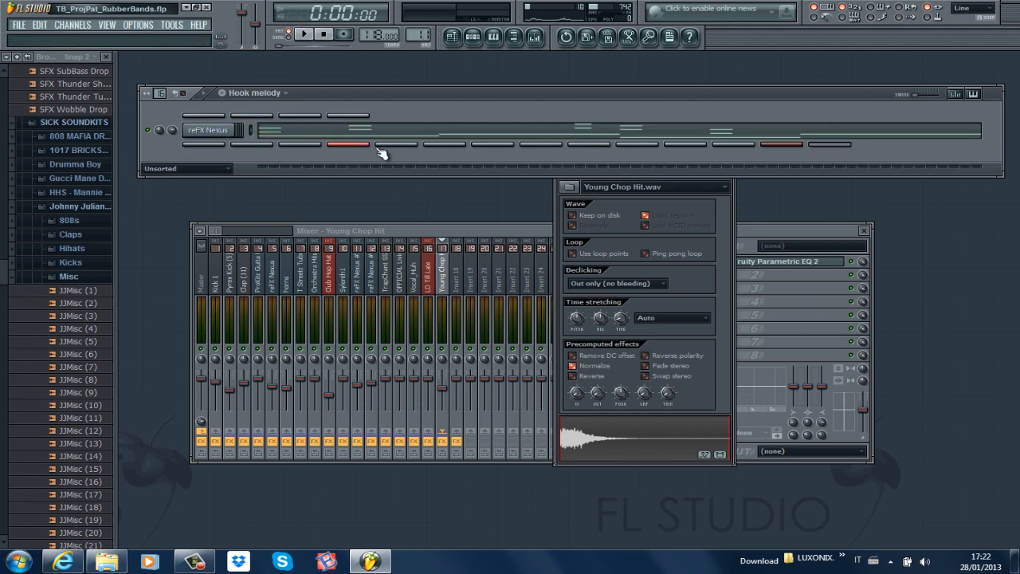
pyautogui.click(211, 131)
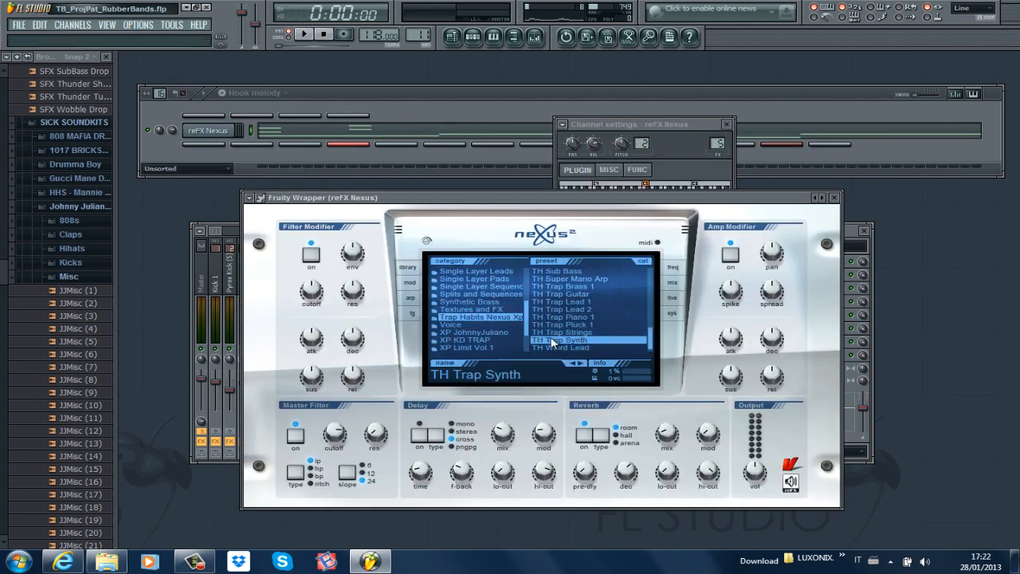
pyautogui.click(471, 91)
# Step: Review and play the full Hook melody note sequence of reFX Nexus in the piano roll
pyautogui.click(403, 131)
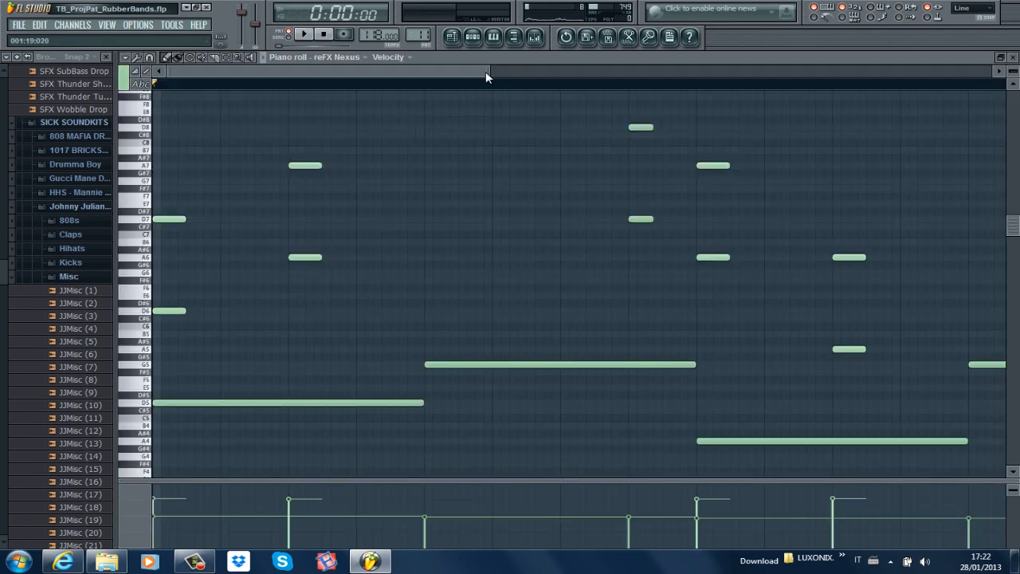
pyautogui.moveTo(493, 70); pyautogui.dragTo(734, 71)
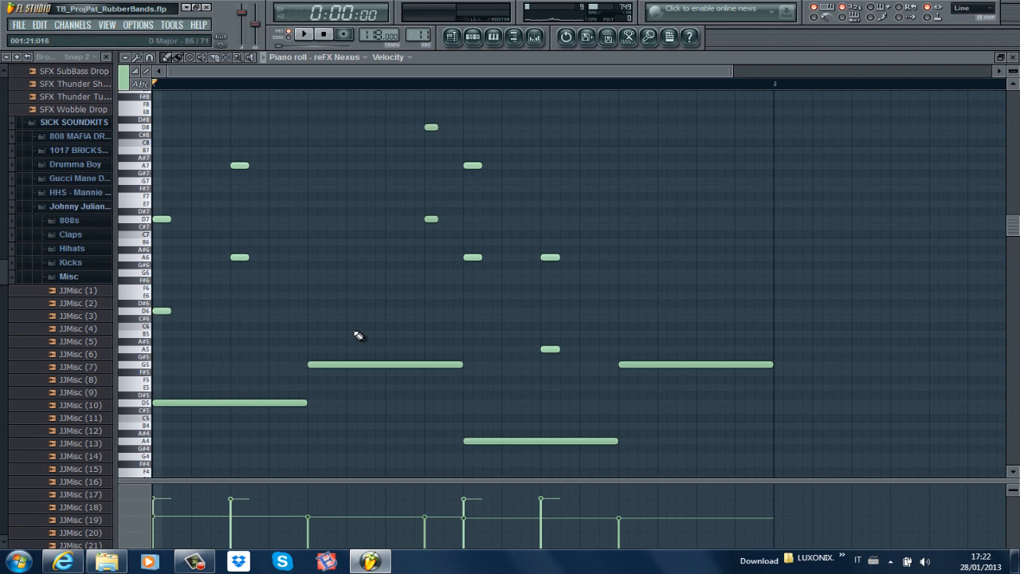
pyautogui.press('space')
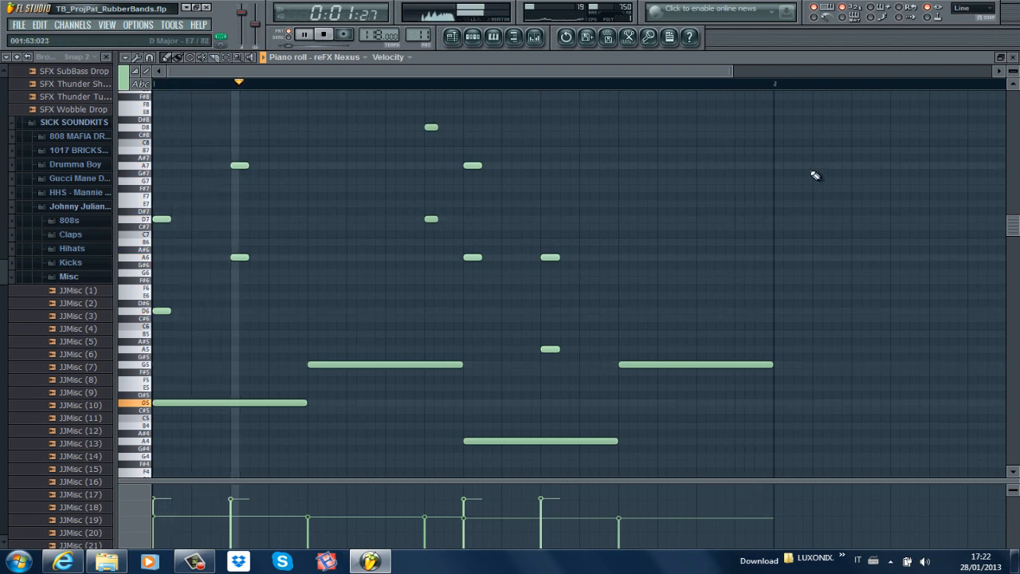
pyautogui.press('space')
pyautogui.click(1013, 59)
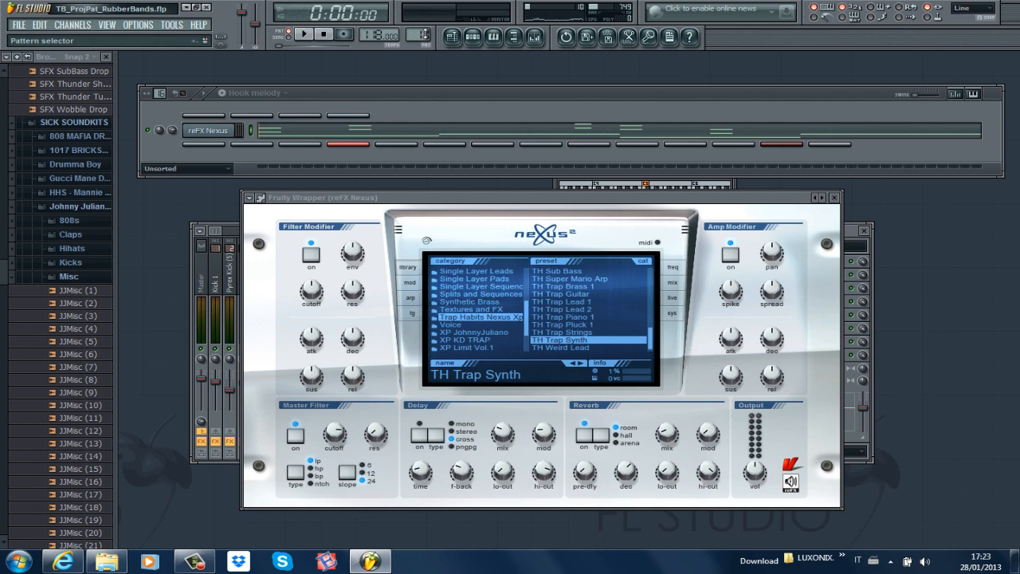
# Step: Switch to the Intro low pattern and review the full reFX Nexus #2 note sequence in the piano roll
pyautogui.moveTo(425, 35); pyautogui.dragTo(425, 30)
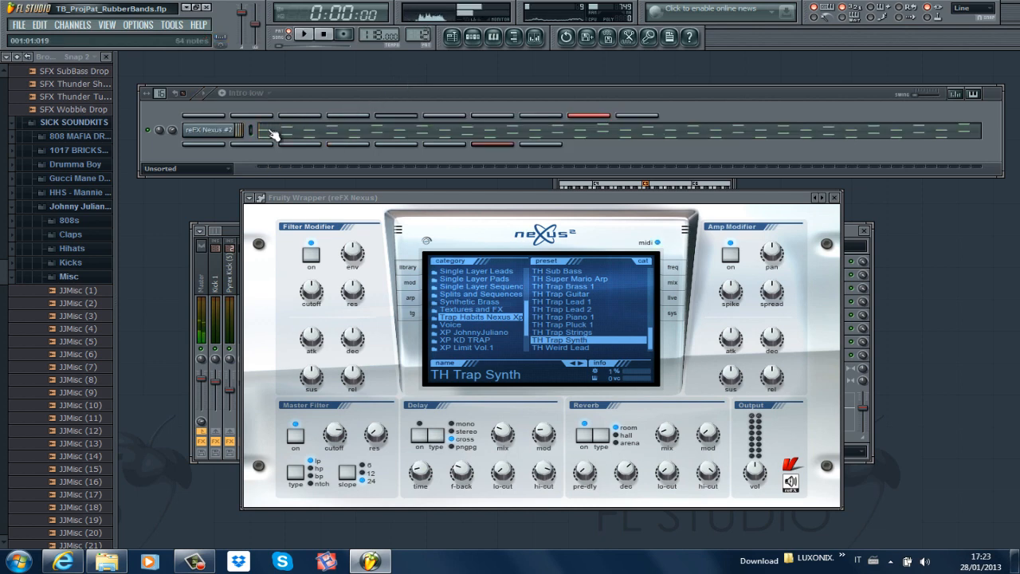
pyautogui.click(271, 129)
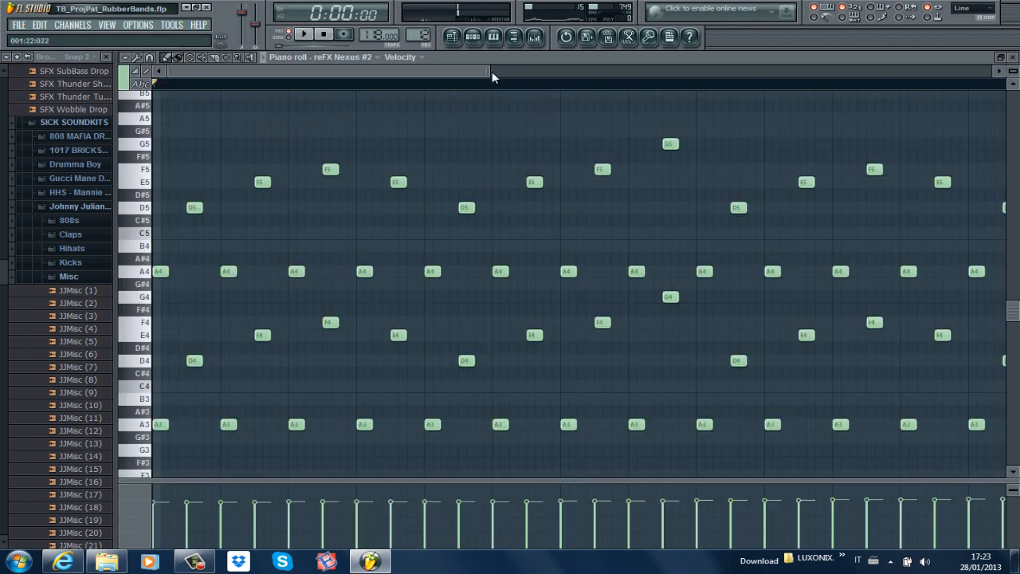
pyautogui.moveTo(489, 71); pyautogui.dragTo(761, 63)
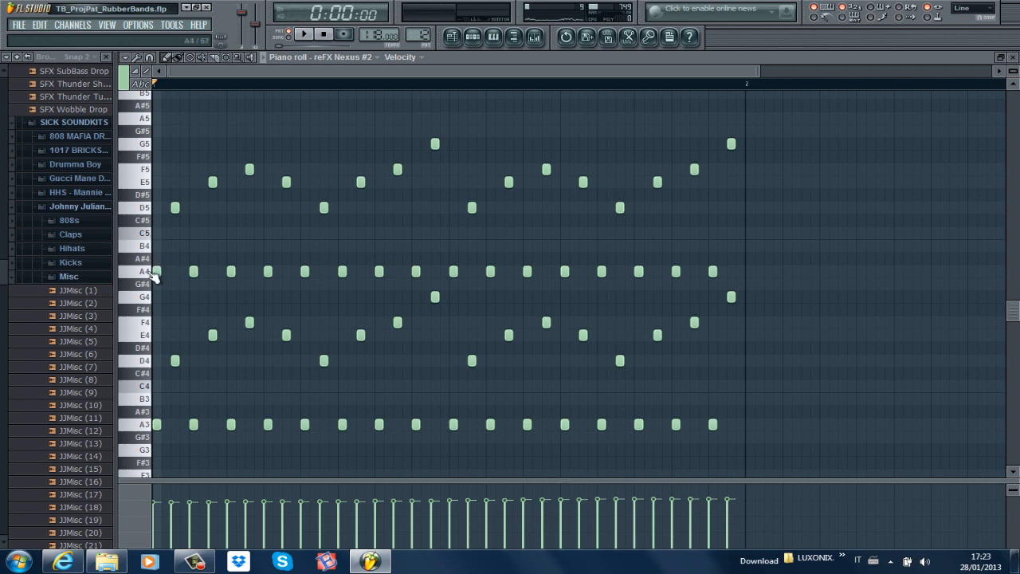
pyautogui.click(1014, 58)
# Step: Switch to the Intro low #2 pattern and play its full reFX Nexus #4 note sequence in the piano roll
pyautogui.moveTo(425, 37); pyautogui.dragTo(424, 32)
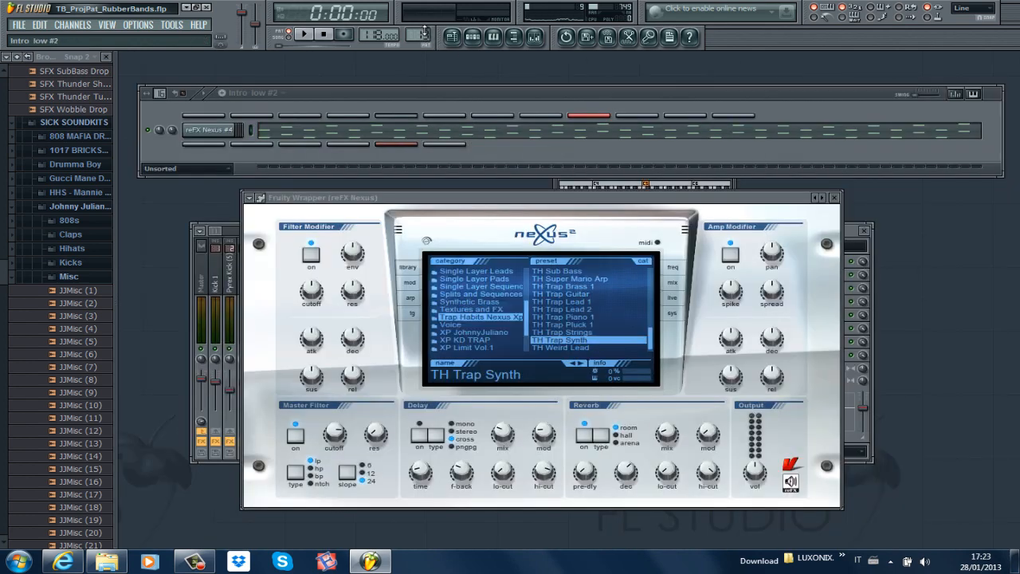
pyautogui.click(343, 132)
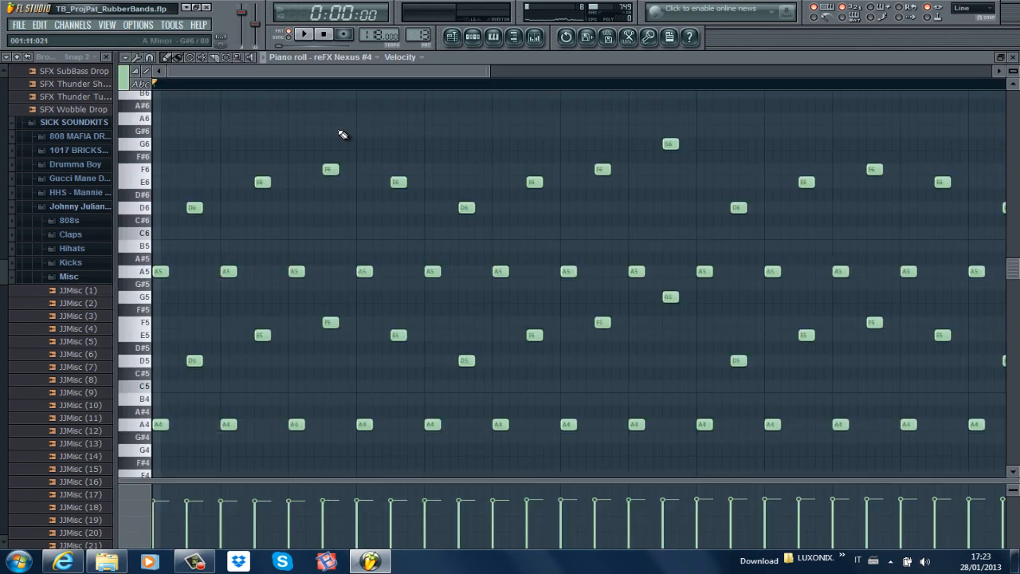
pyautogui.press('space')
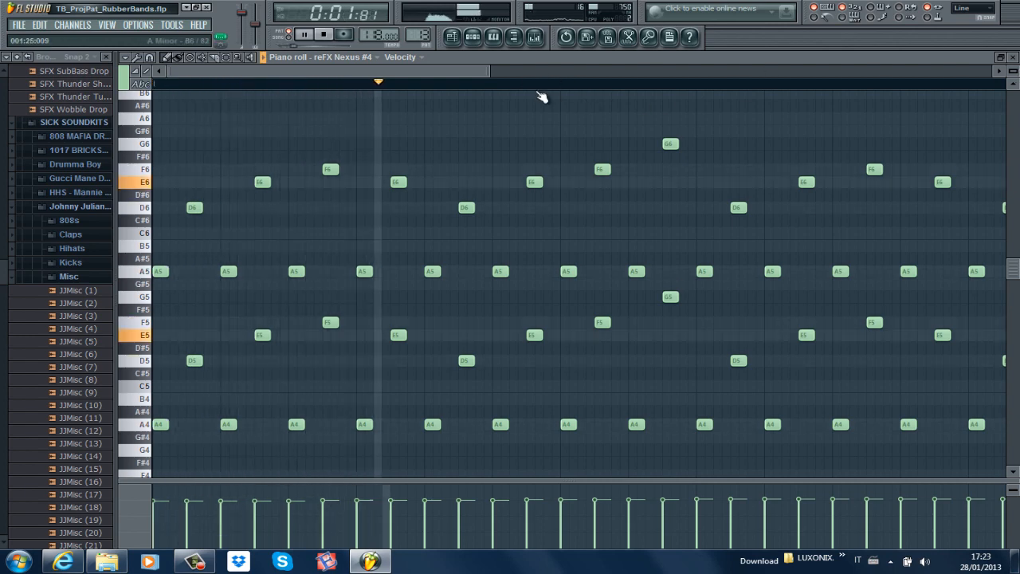
pyautogui.moveTo(489, 71); pyautogui.dragTo(652, 71)
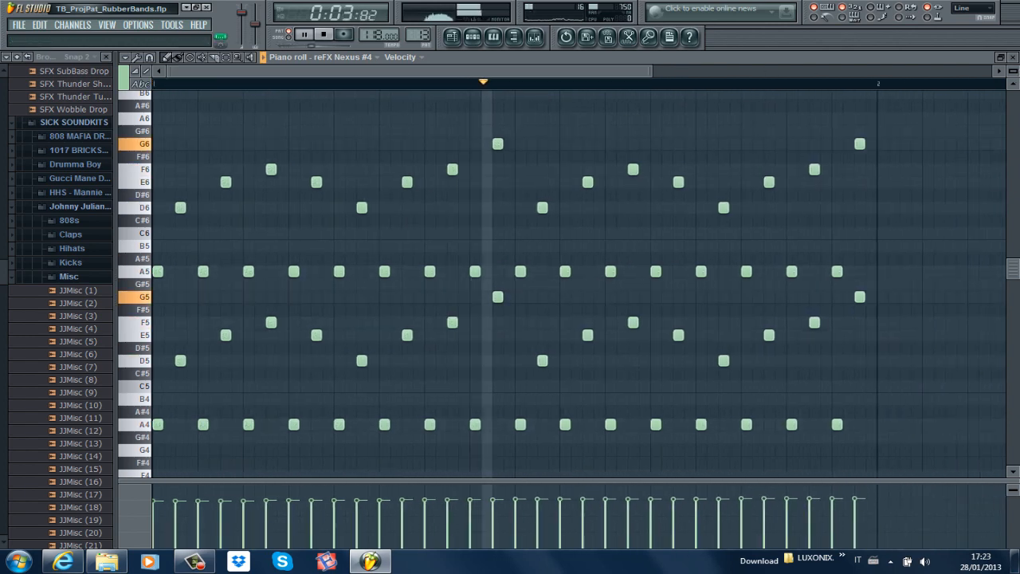
pyautogui.click(1014, 58)
pyautogui.press('space')
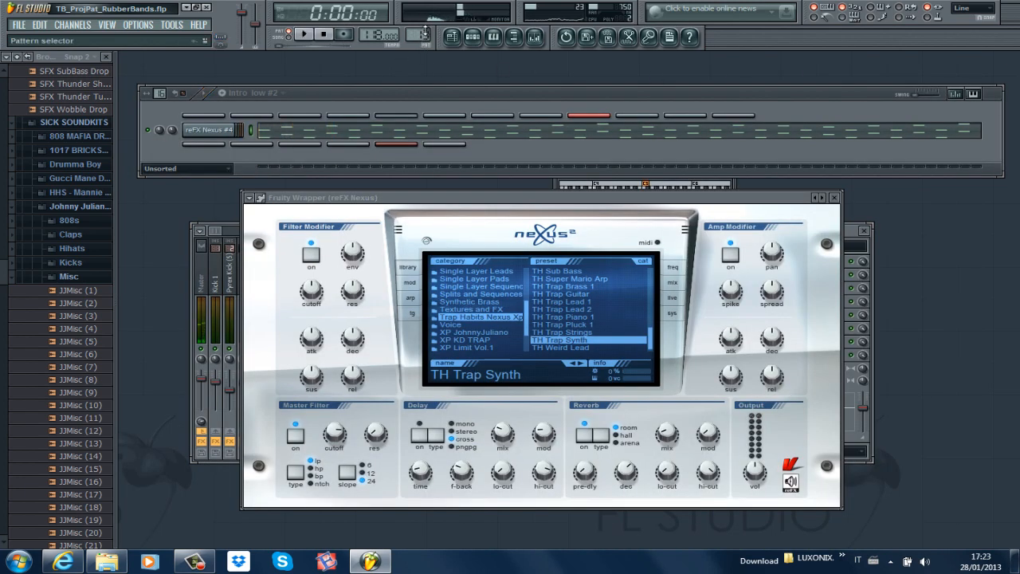
# Step: Review and play the vybeSnare1 notes of the snares pattern in the piano roll, and advance to Pattern 15
pyautogui.moveTo(425, 31); pyautogui.dragTo(425, 23)
pyautogui.click(352, 146)
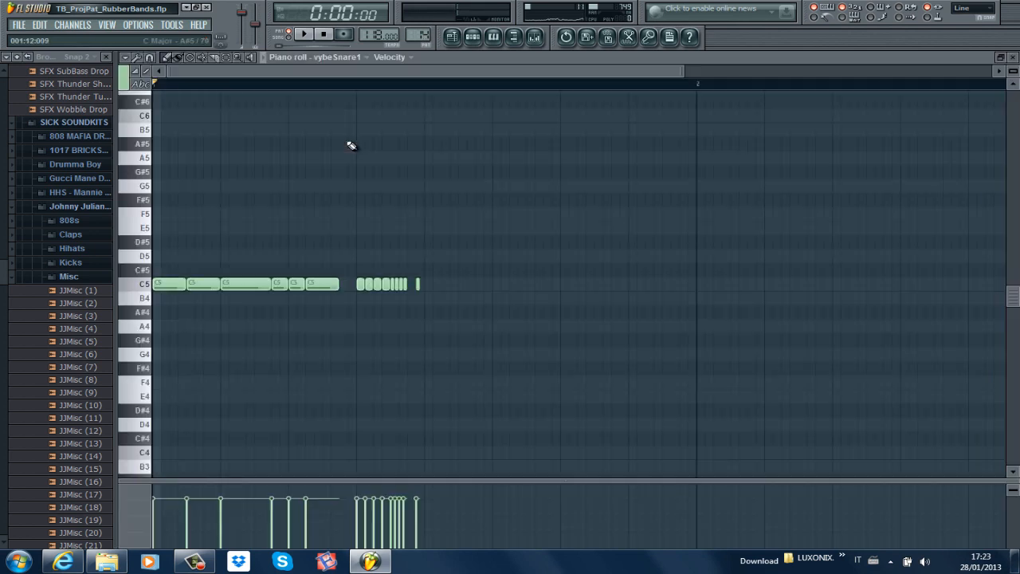
pyautogui.press('space')
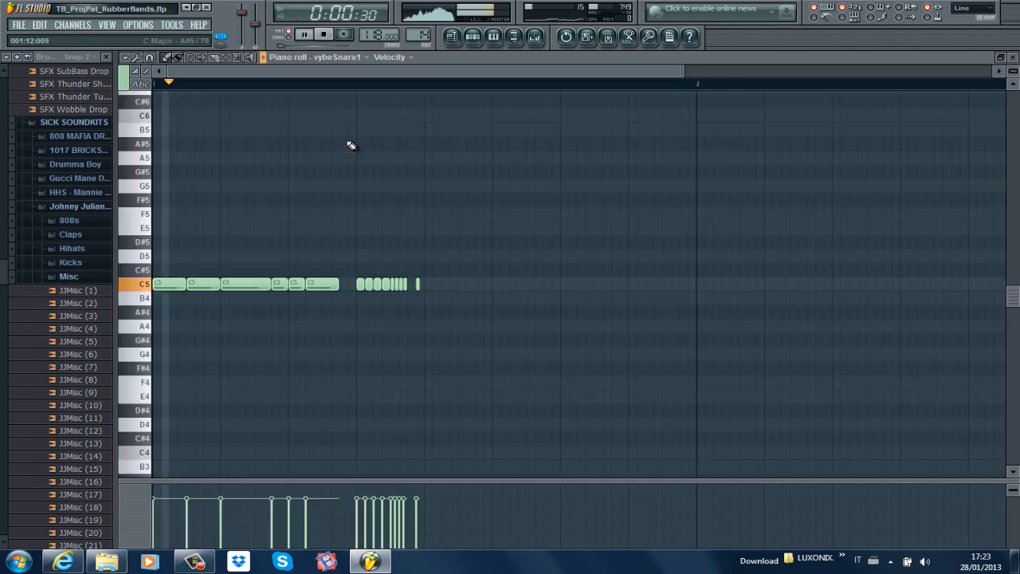
pyautogui.click(1014, 57)
pyautogui.press('space')
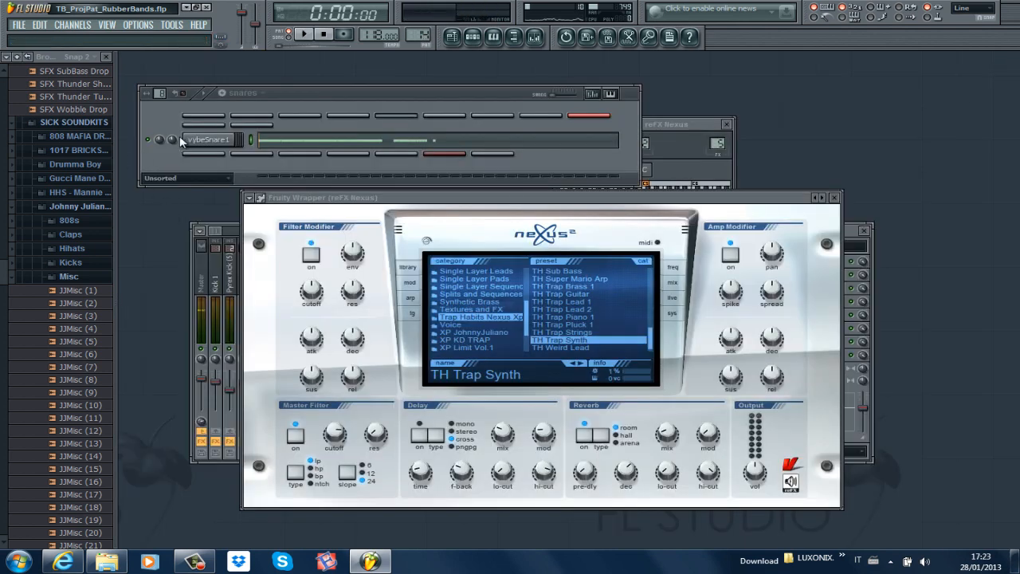
pyautogui.moveTo(173, 140); pyautogui.dragTo(173, 150)
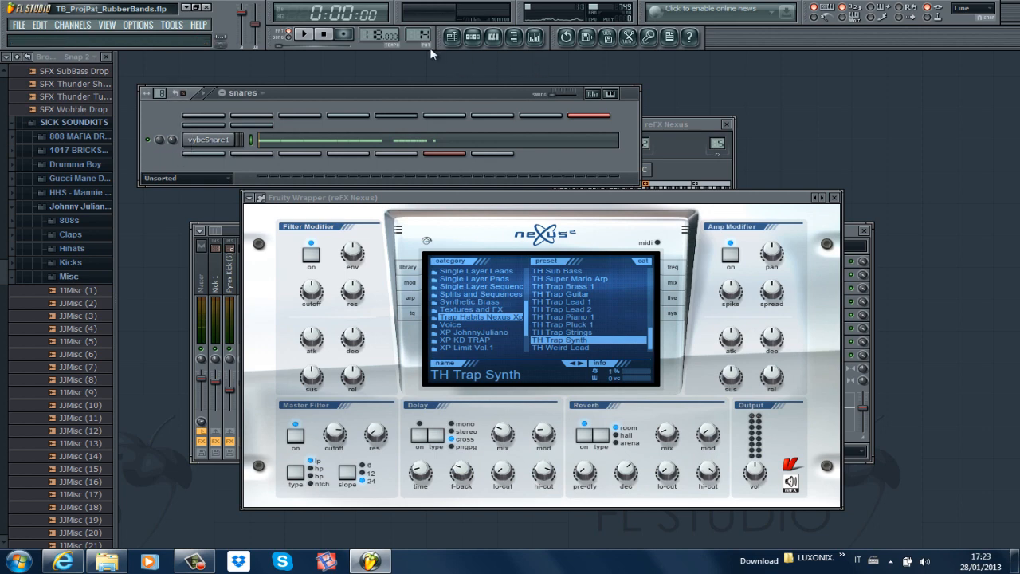
pyautogui.moveTo(431, 34); pyautogui.dragTo(429, 29)
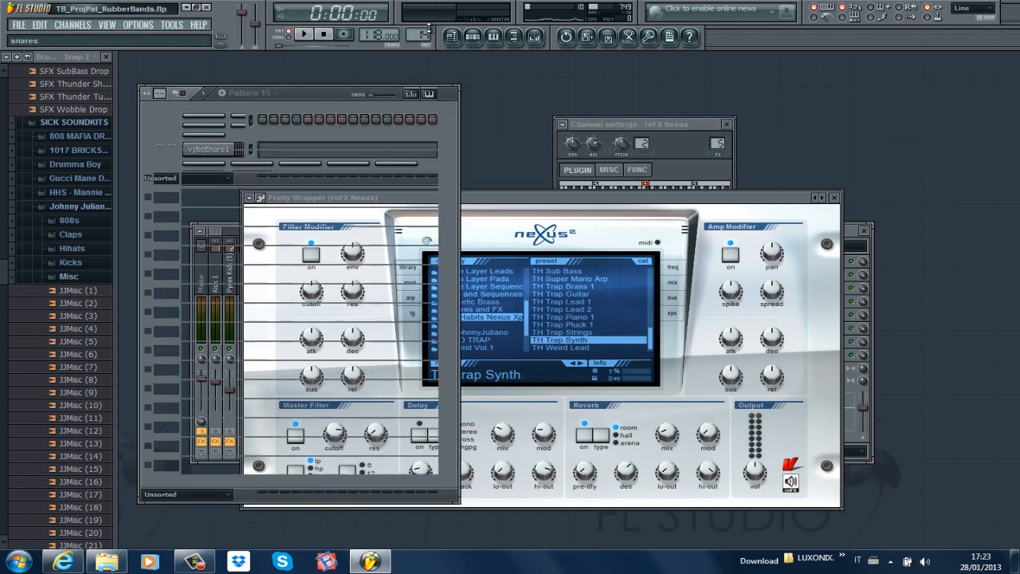
# Step: Save the project and close the reFX Nexus plugin window
pyautogui.click(18, 24)
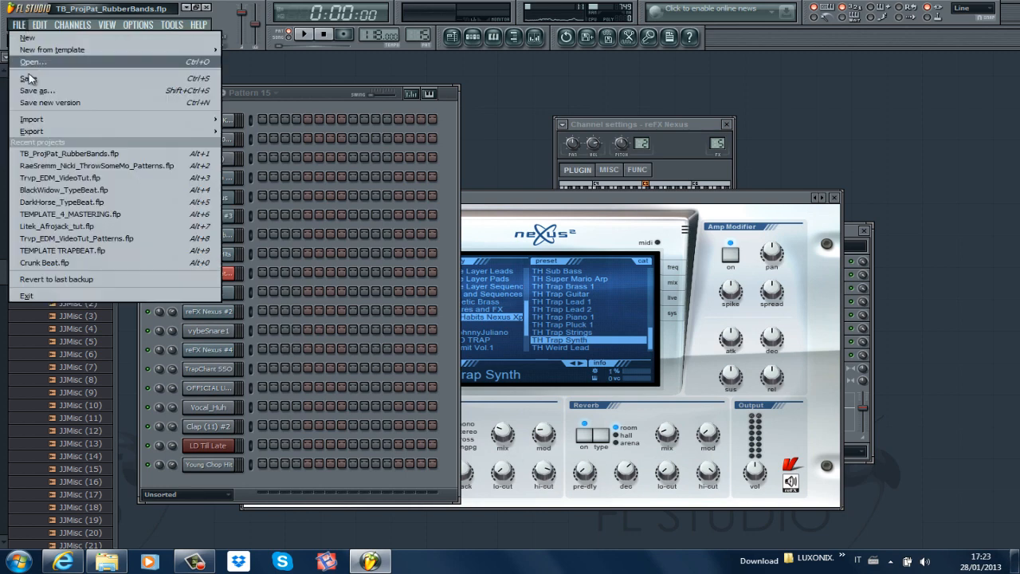
pyautogui.click(30, 79)
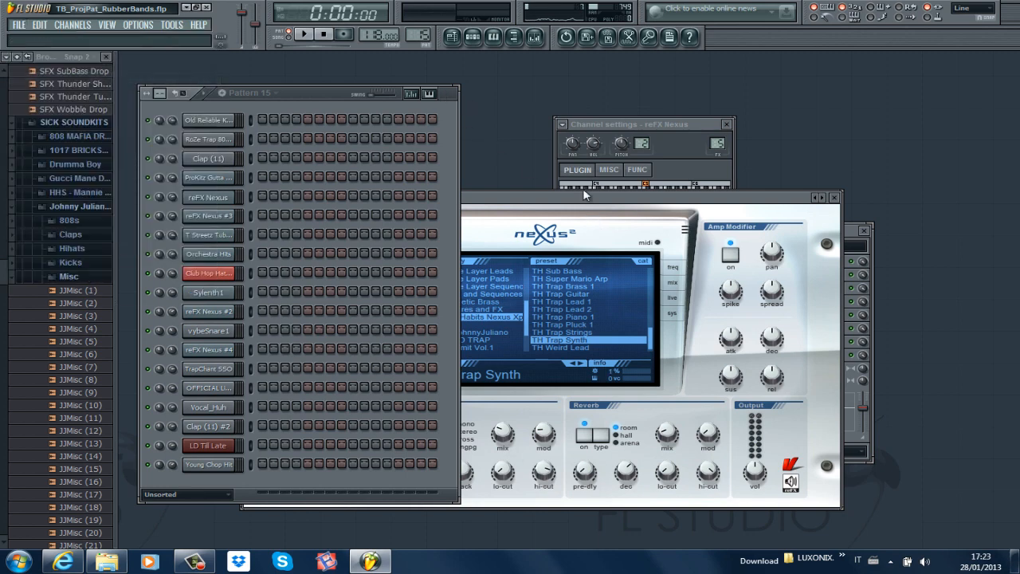
pyautogui.click(584, 196)
pyautogui.click(833, 197)
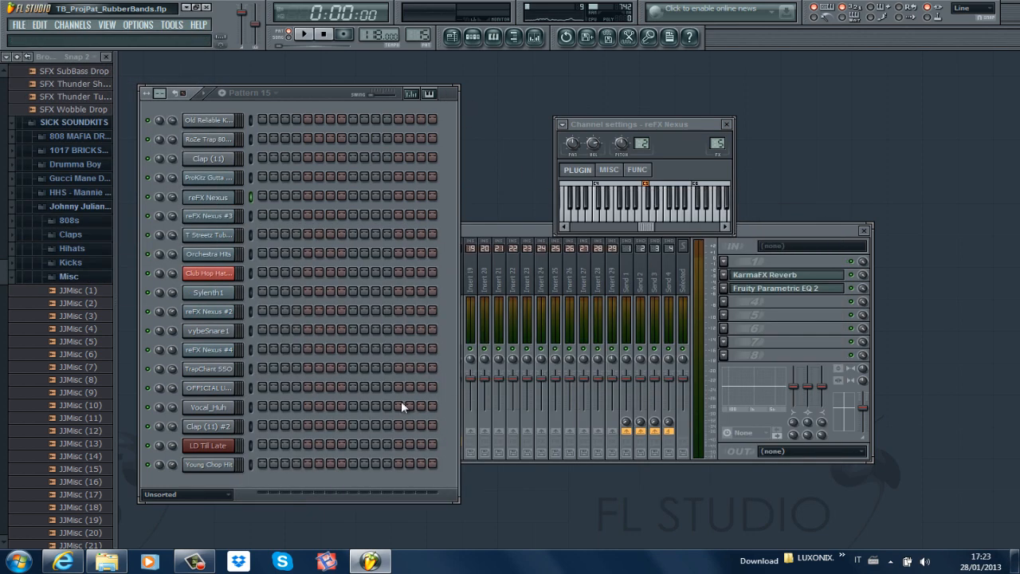
# Step: Open the playlist, check the master effects chain in the mixer, and play the song arrangement from the start
pyautogui.click(452, 36)
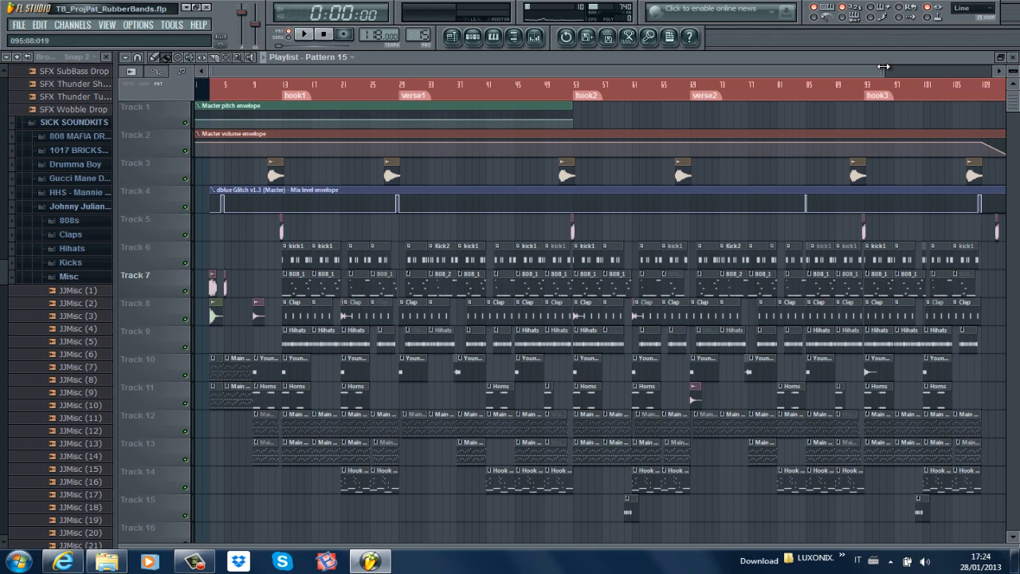
pyautogui.press('F9')
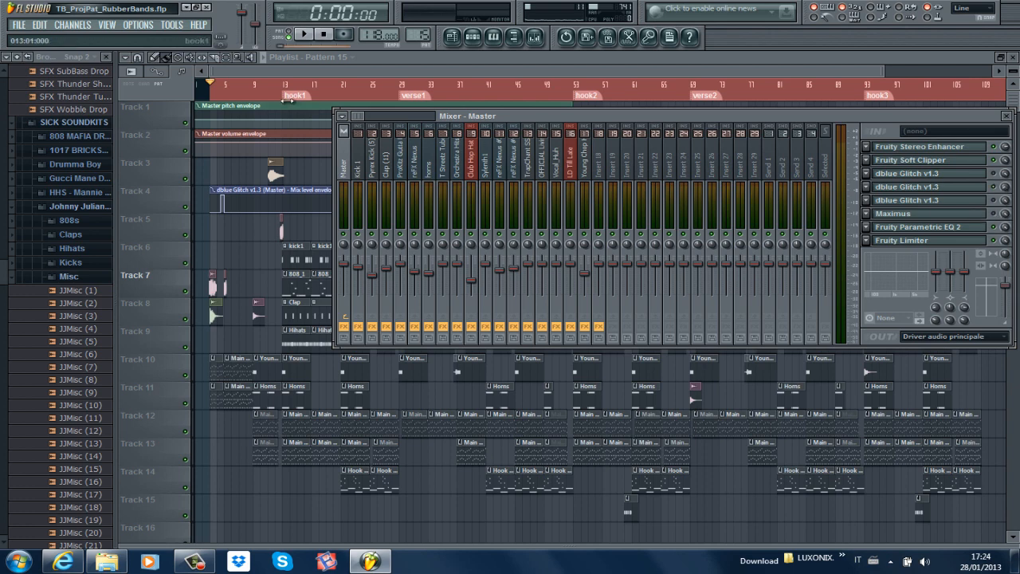
pyautogui.click(293, 69)
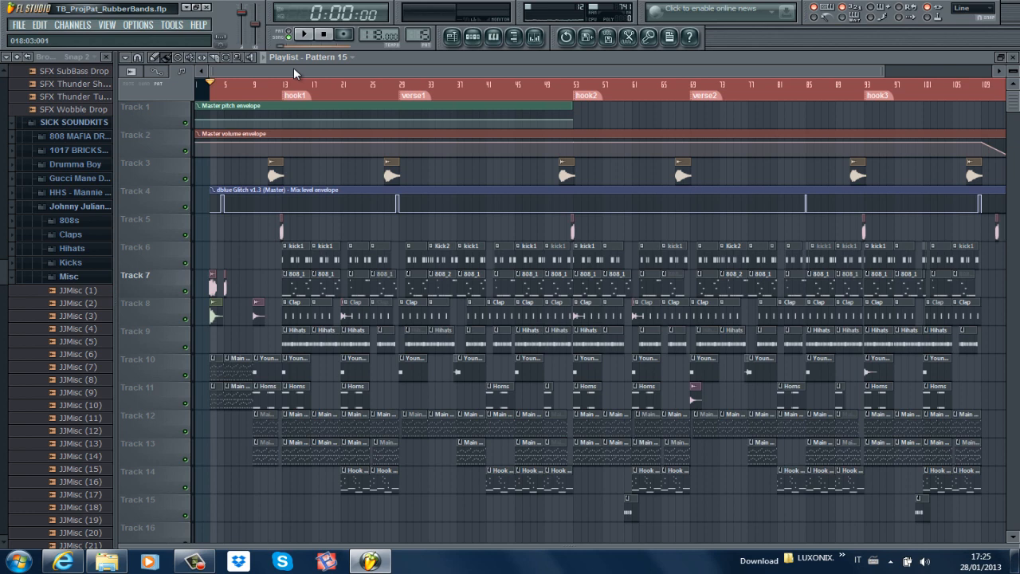
pyautogui.press('space')
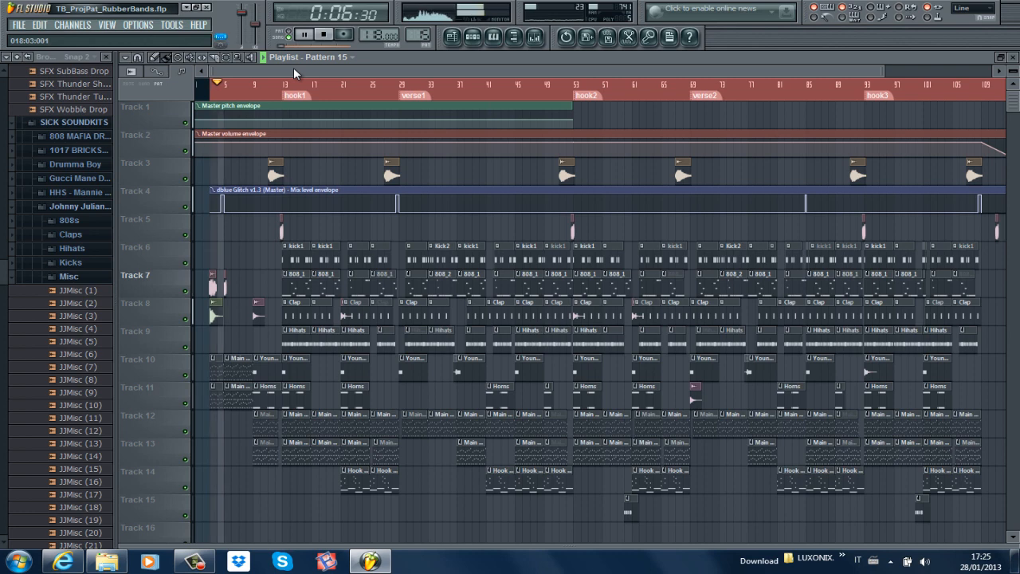
pyautogui.click(205, 567)
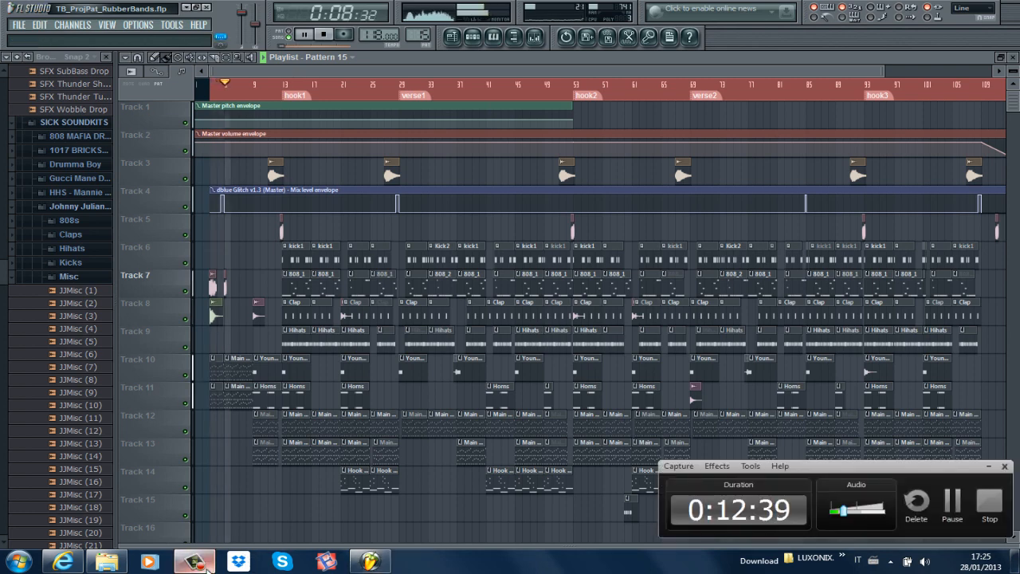
pyautogui.click(205, 566)
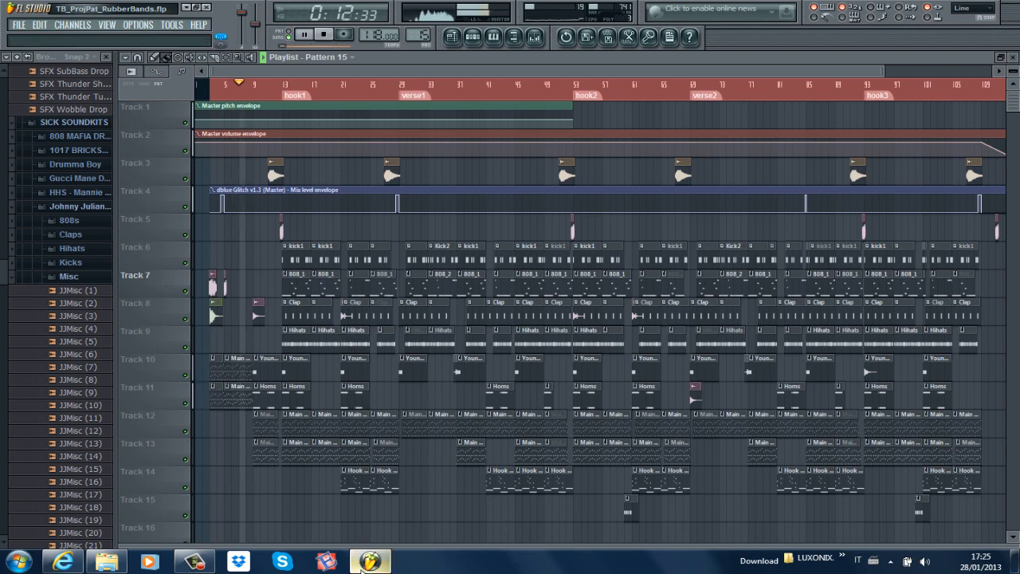
# Step: Show the mixer over the lower part of the playlist to watch the channel levels while the intro plays
pyautogui.click(534, 36)
pyautogui.moveTo(558, 120); pyautogui.dragTo(524, 307)
pyautogui.moveTo(556, 256); pyautogui.dragTo(582, 253)
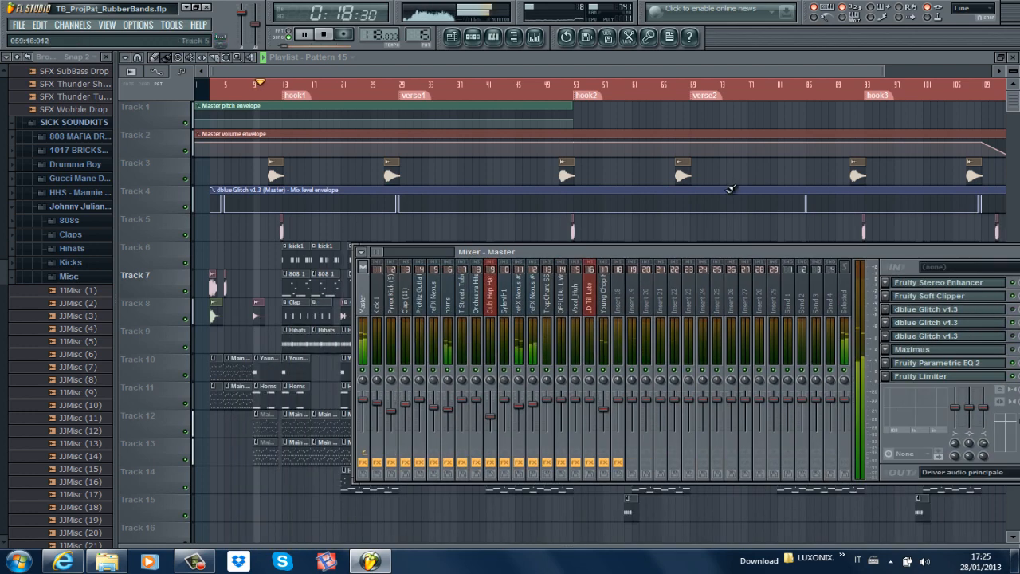
# Step: Enlarge the playlist's first 52 bars and reduce the track height to examine the hook1 and verse1 clips
pyautogui.moveTo(883, 70); pyautogui.dragTo(525, 100)
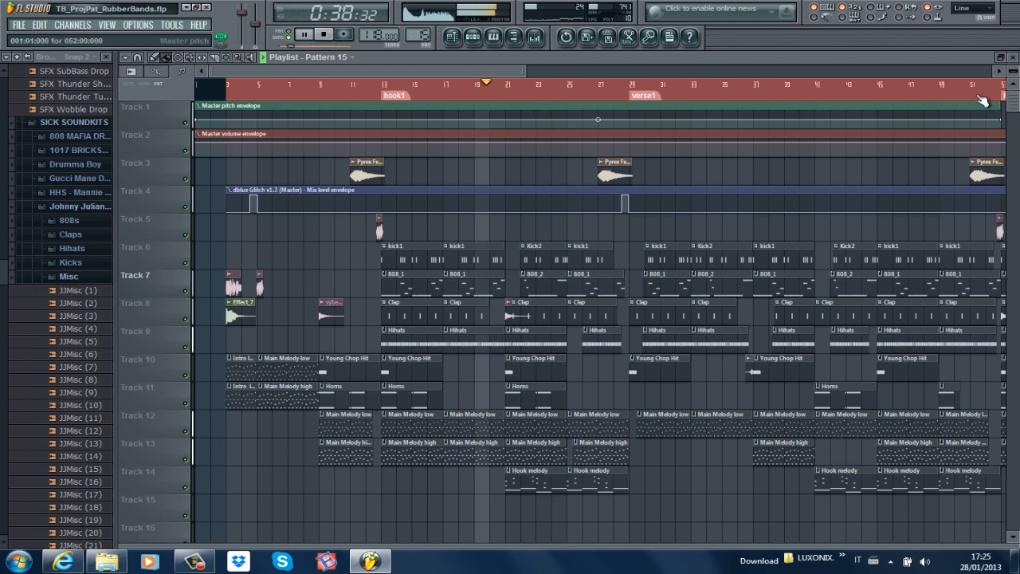
pyautogui.moveTo(1011, 71); pyautogui.dragTo(1011, 78)
pyautogui.moveTo(39, 77); pyautogui.dragTo(43, 90)
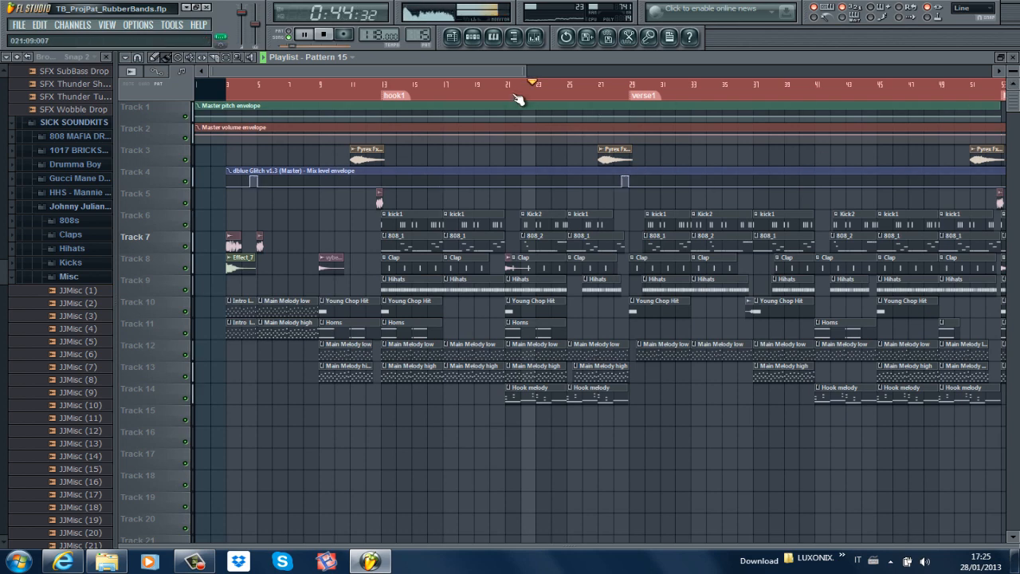
# Step: Arrange the mixer beneath the playlist tracks so that the clips and the channel levels can be followed together during verse1
pyautogui.click(537, 40)
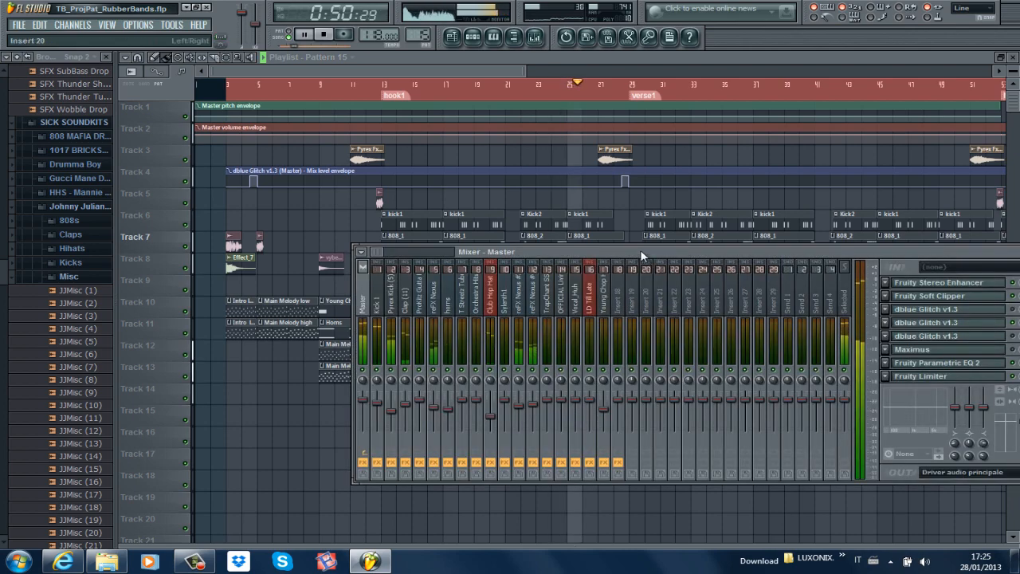
pyautogui.moveTo(640, 249); pyautogui.dragTo(432, 410)
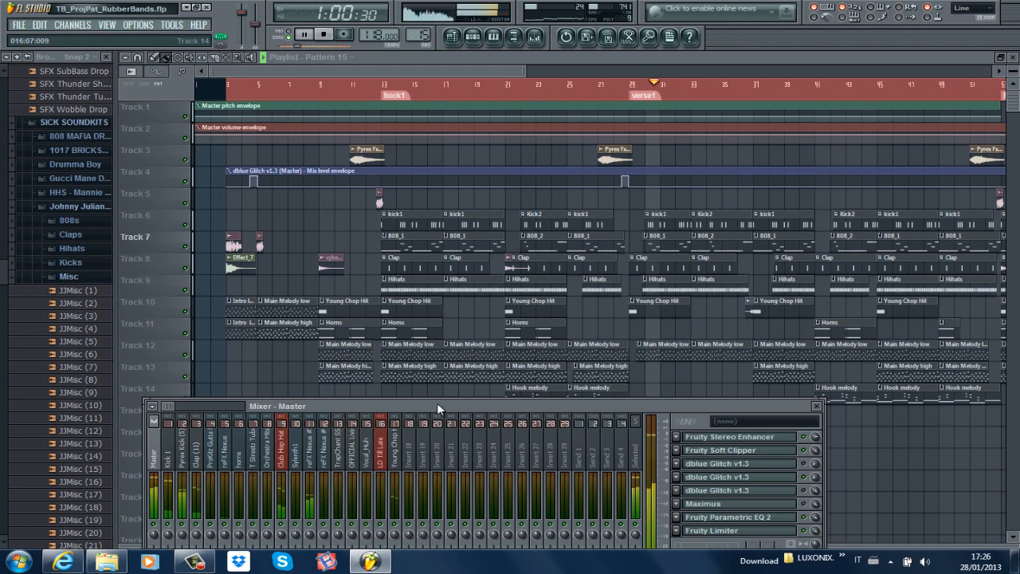
pyautogui.moveTo(437, 403); pyautogui.dragTo(487, 411)
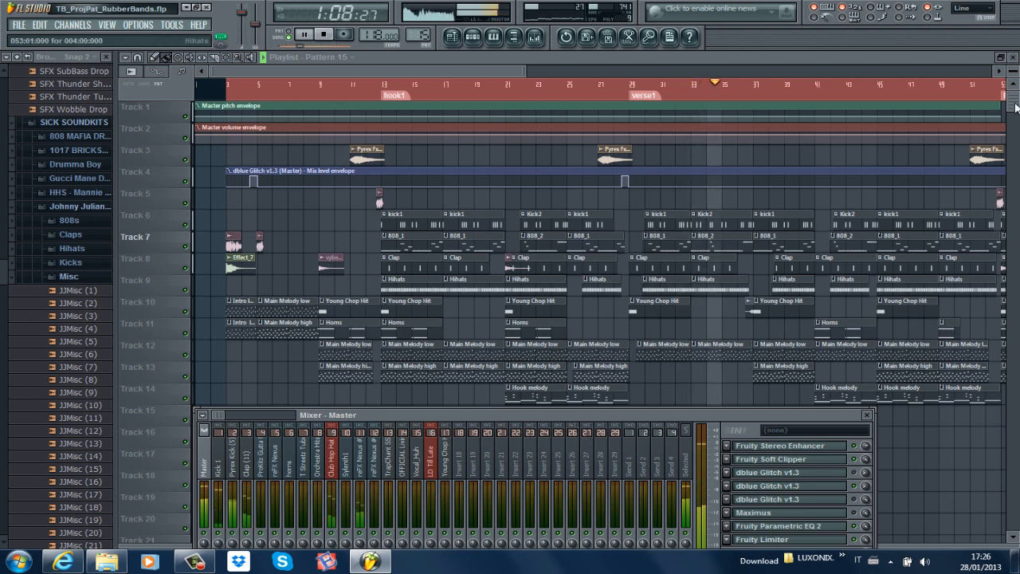
pyautogui.press('F9')
pyautogui.scroll(-1, 1016, 108)
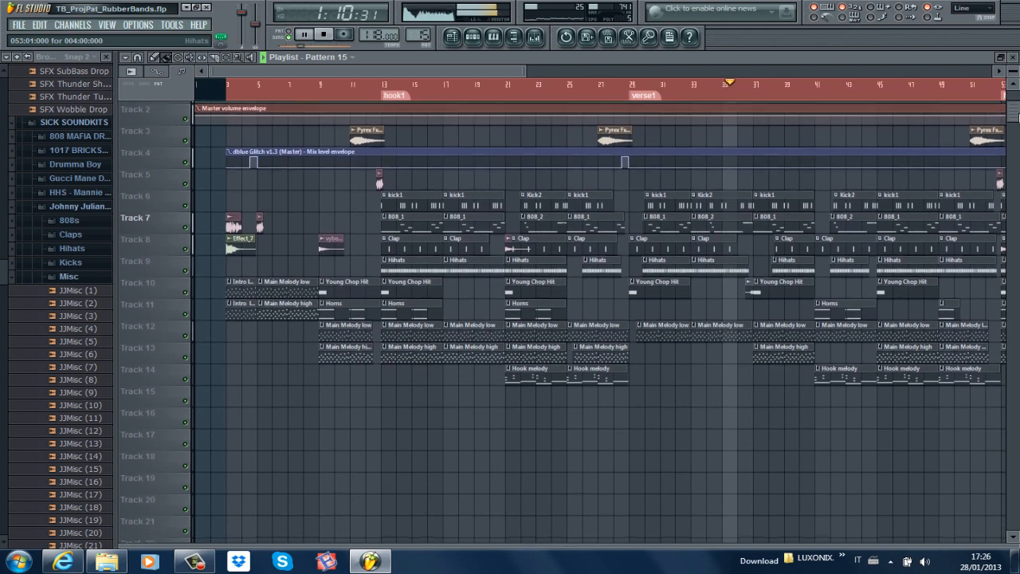
pyautogui.moveTo(1018, 117); pyautogui.dragTo(1018, 120)
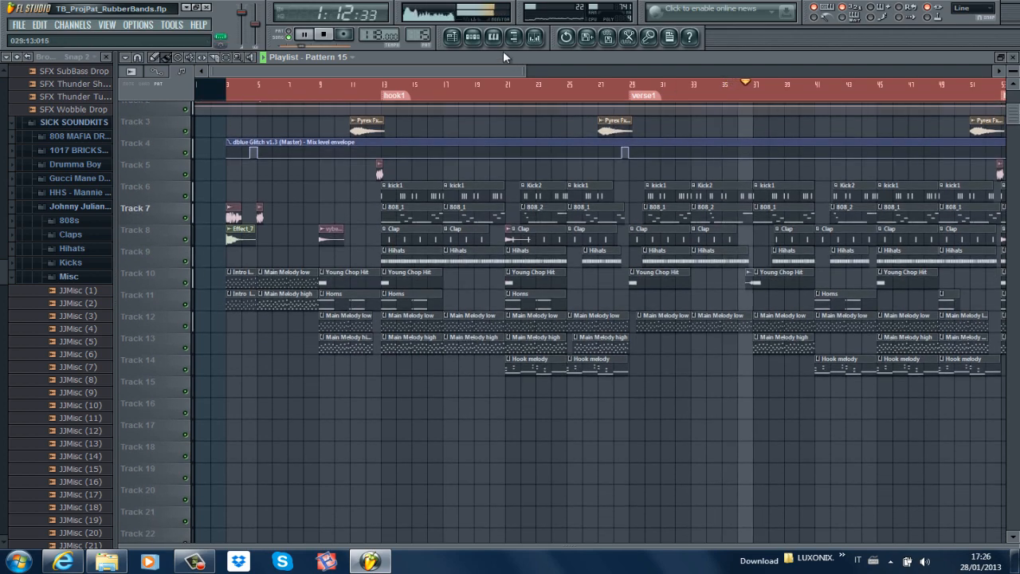
pyautogui.click(534, 36)
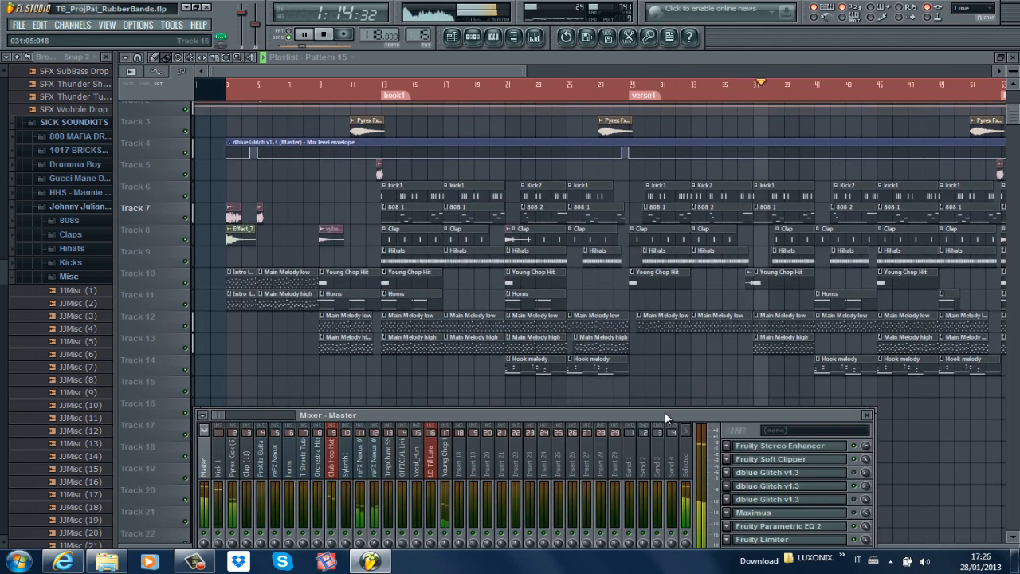
pyautogui.moveTo(665, 412); pyautogui.dragTo(683, 396)
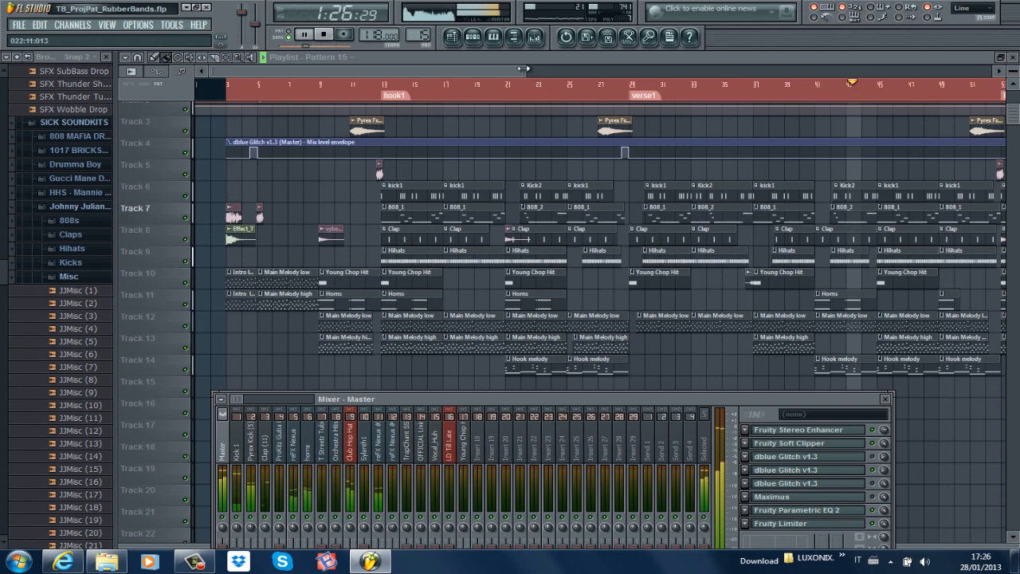
# Step: Follow playback across the whole arrangement with the mixer levels shown, and enlarge the closing section around hook3 in the playlist
pyautogui.moveTo(525, 71); pyautogui.dragTo(889, 58)
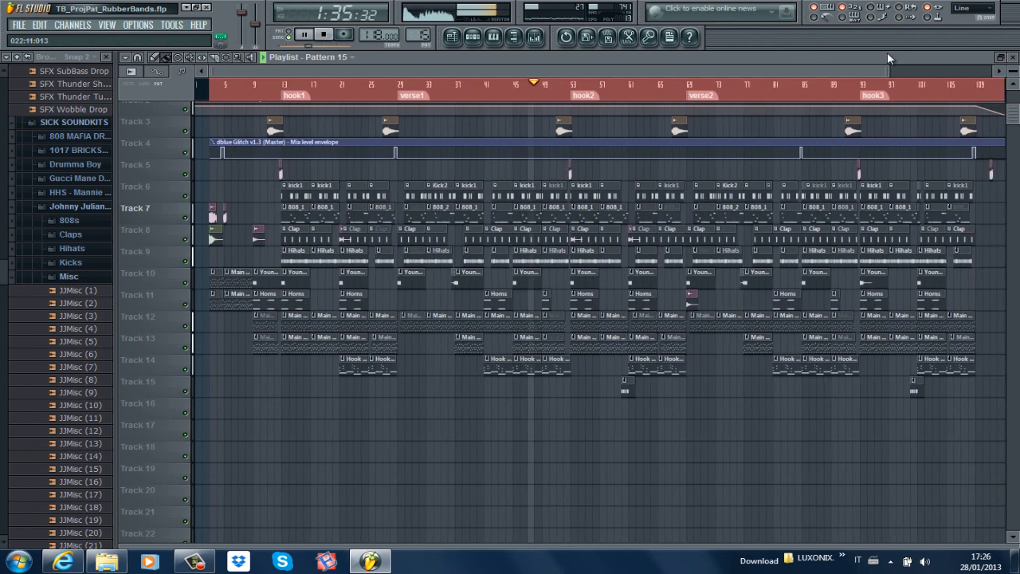
pyautogui.click(535, 37)
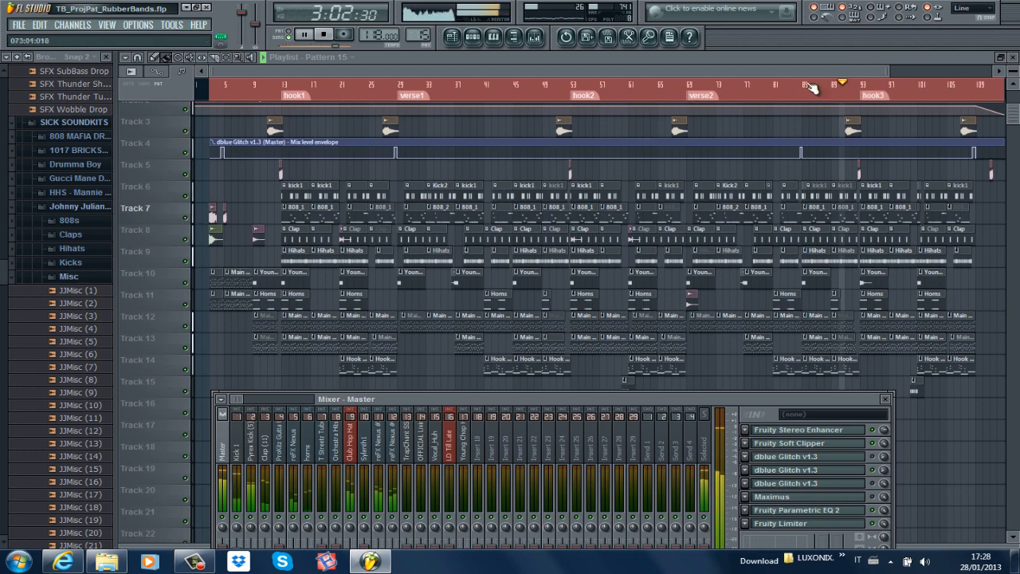
pyautogui.moveTo(895, 72); pyautogui.dragTo(1010, 6)
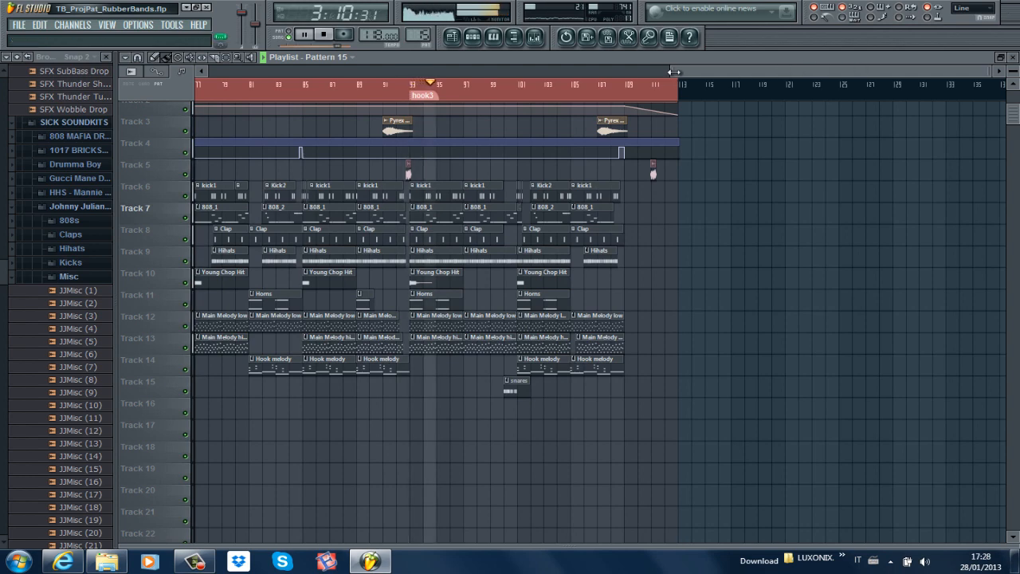
pyautogui.moveTo(668, 72); pyautogui.dragTo(750, 67)
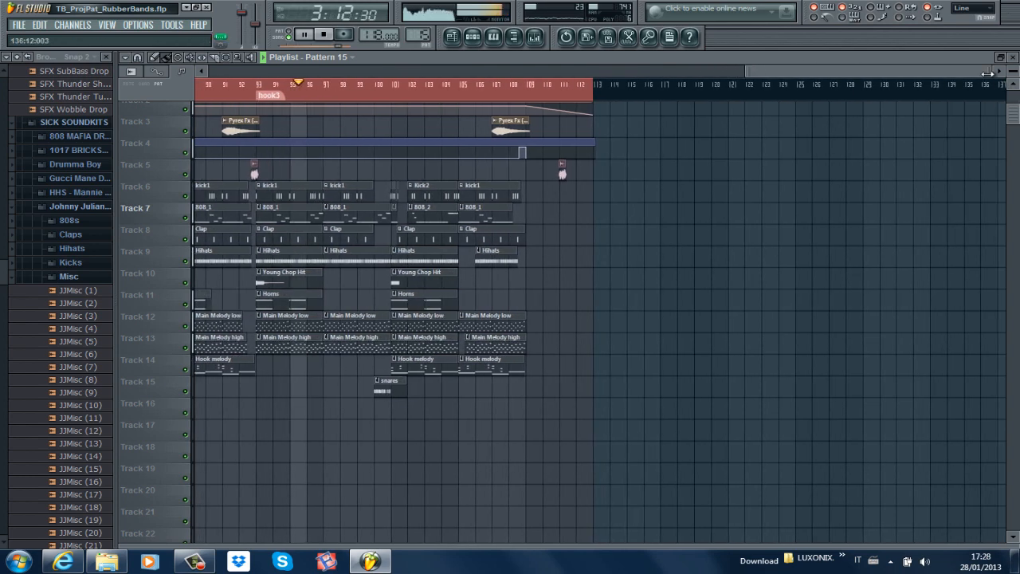
pyautogui.moveTo(990, 73); pyautogui.dragTo(898, 83)
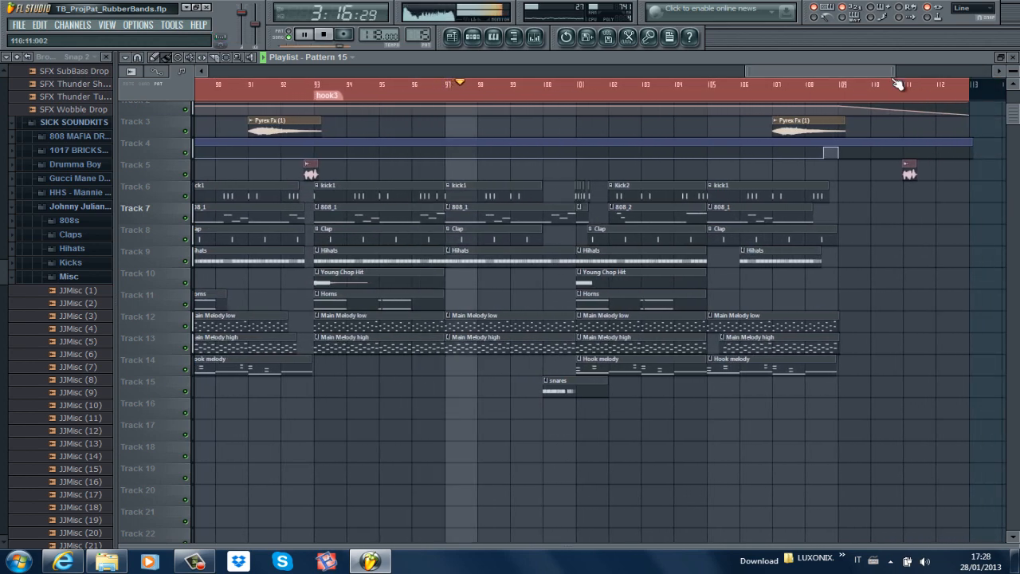